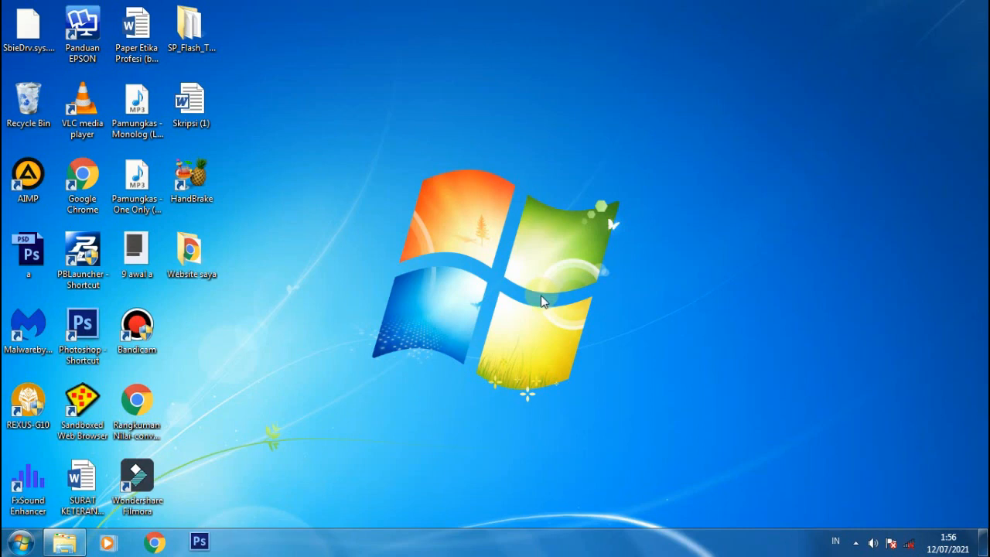
Step: Search for msconfig and open the System Configuration window
click(23, 542)
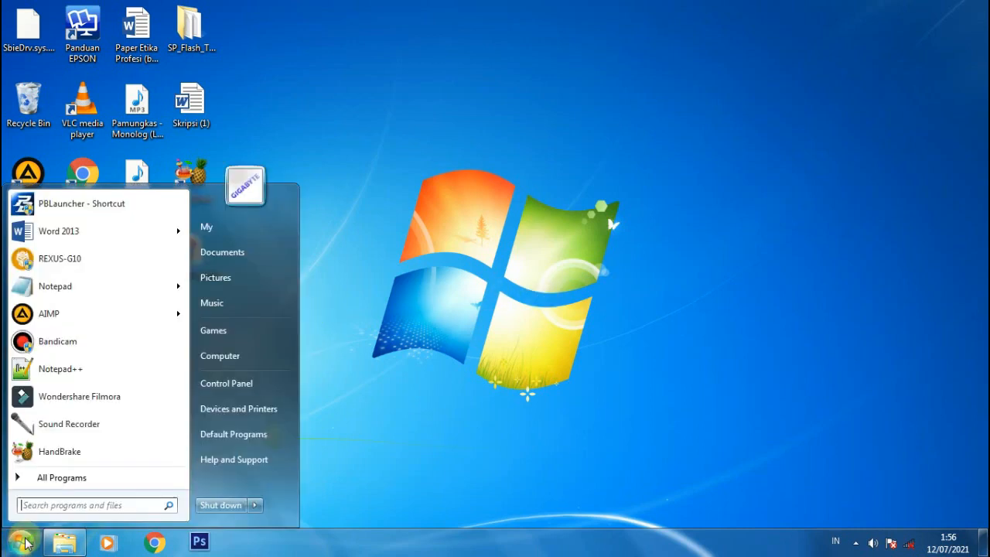
click(62, 505)
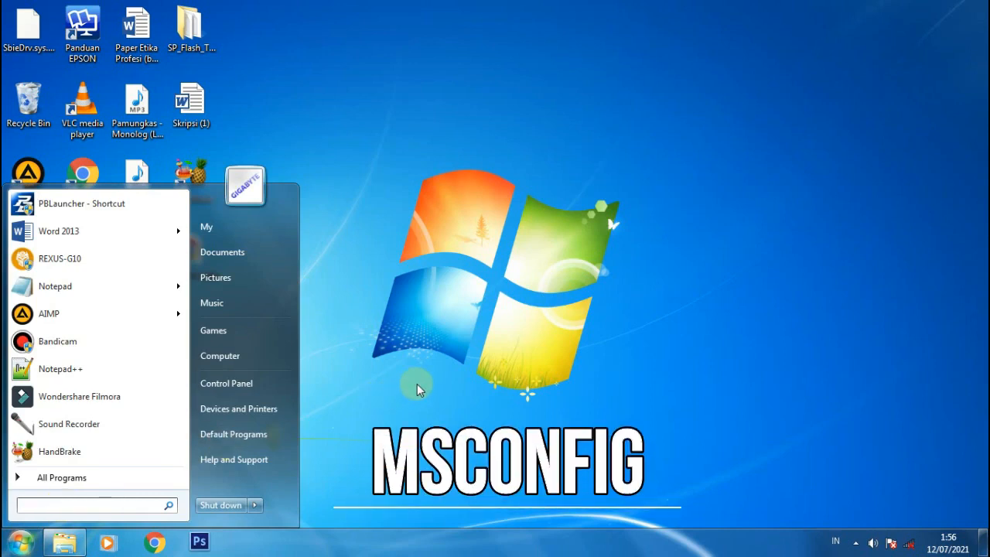
text(ms)
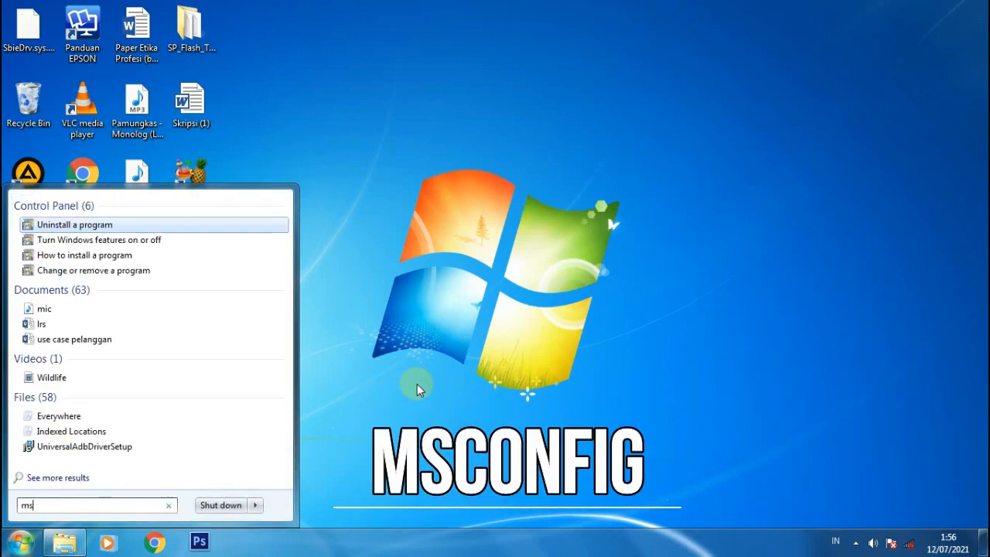
text(confi)
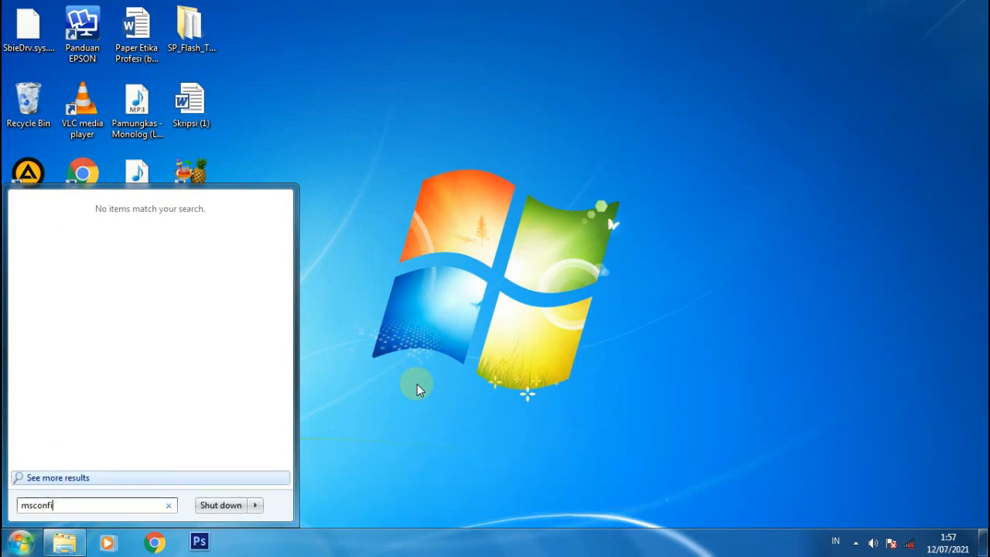
text(g)
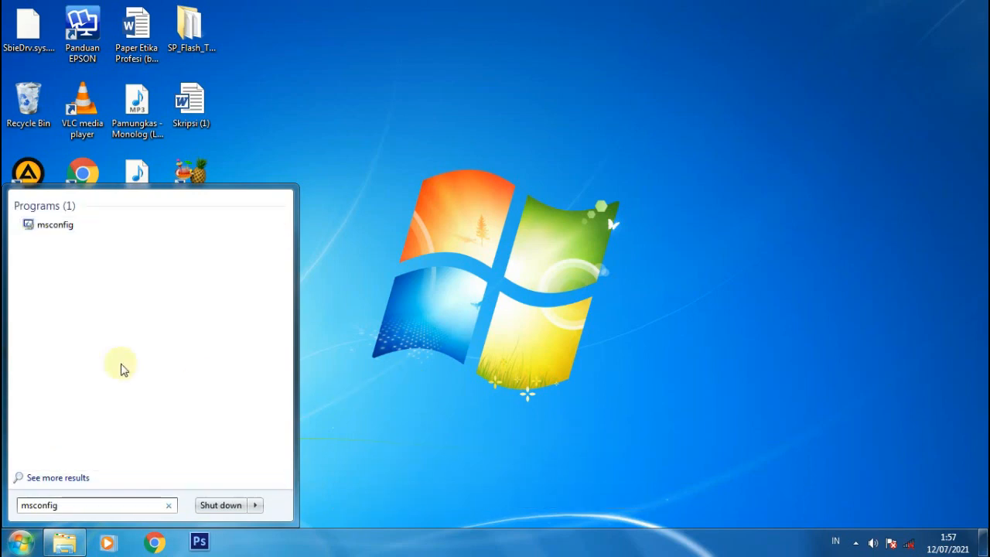
click(53, 226)
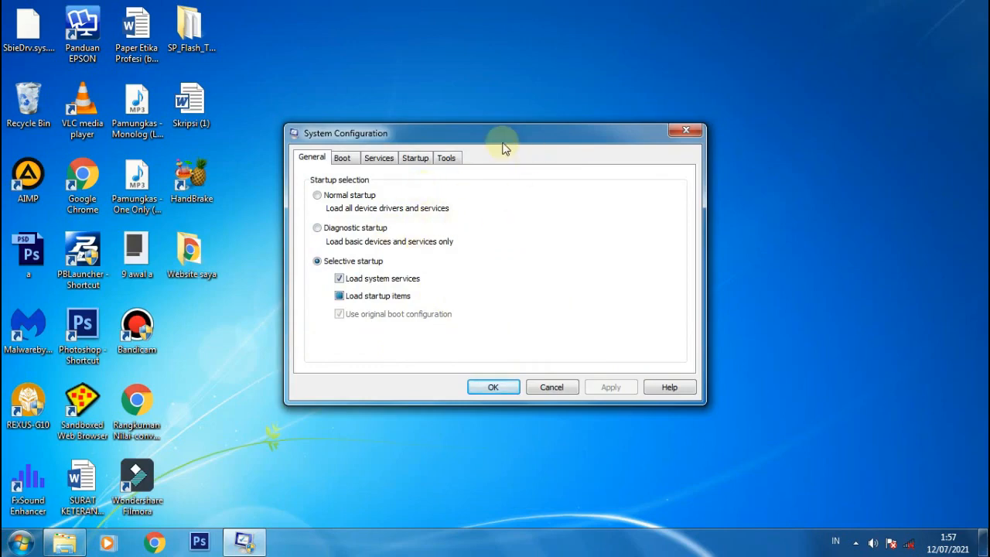
drag(502, 139, 568, 156)
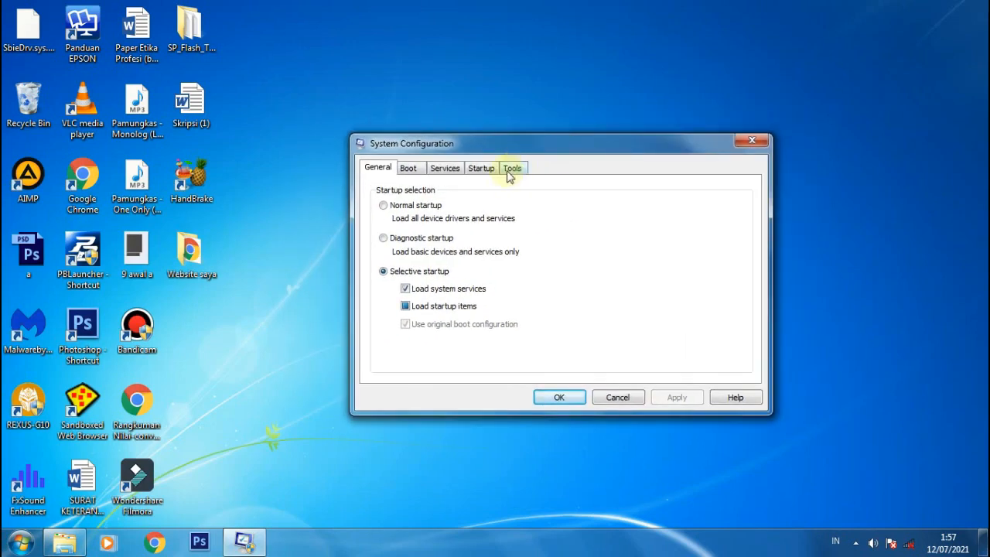
Step: Hide all Microsoft services, disable Sandboxie Service and Adobe SwitchBoard, and apply the change
click(445, 170)
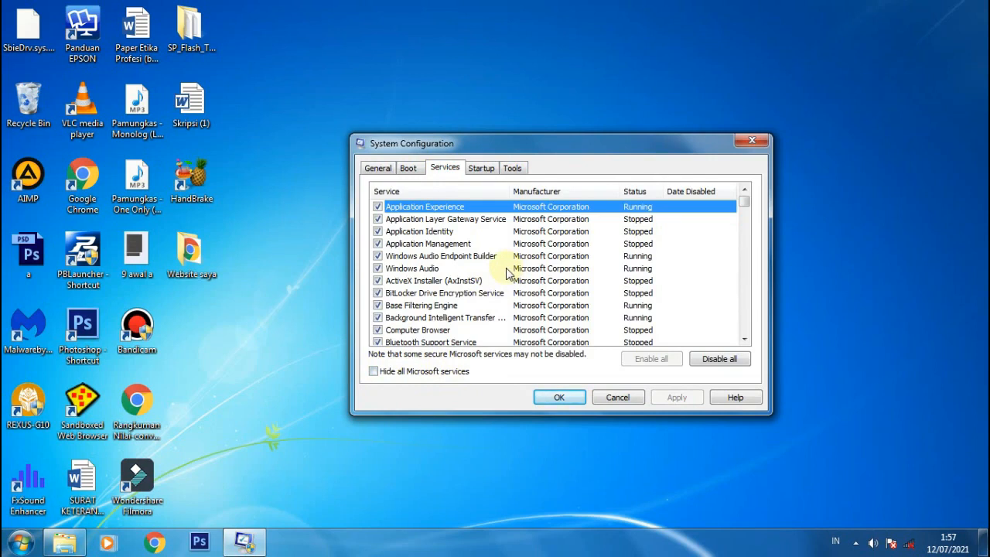
click(410, 375)
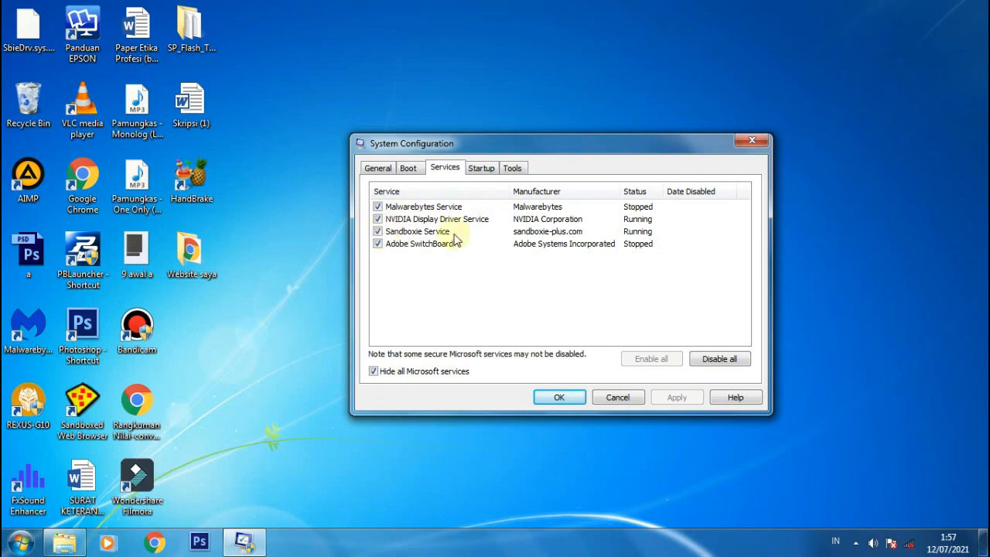
click(377, 231)
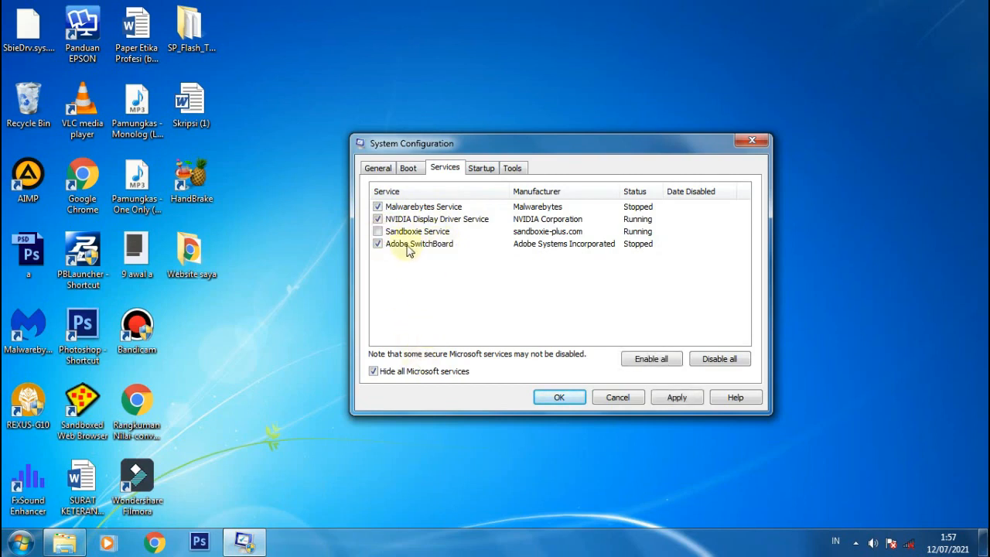
click(380, 244)
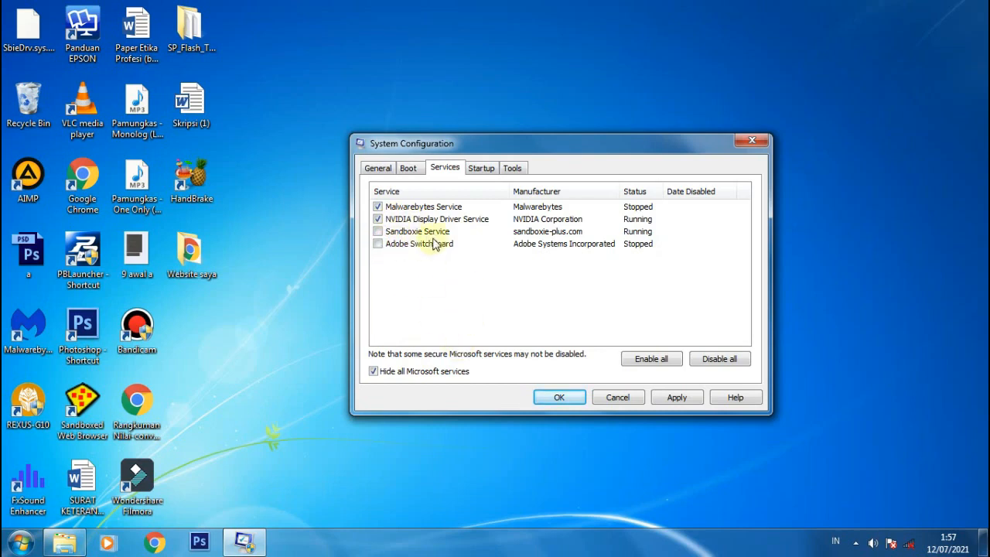
click(671, 399)
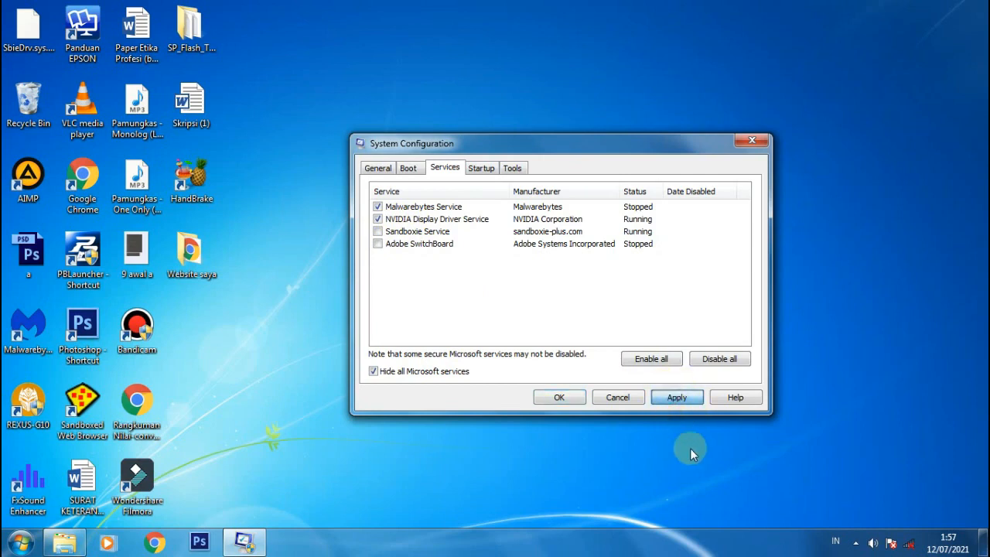
Step: Show the list of startup programs and widen the Startup Item column enough to read the full names
click(481, 170)
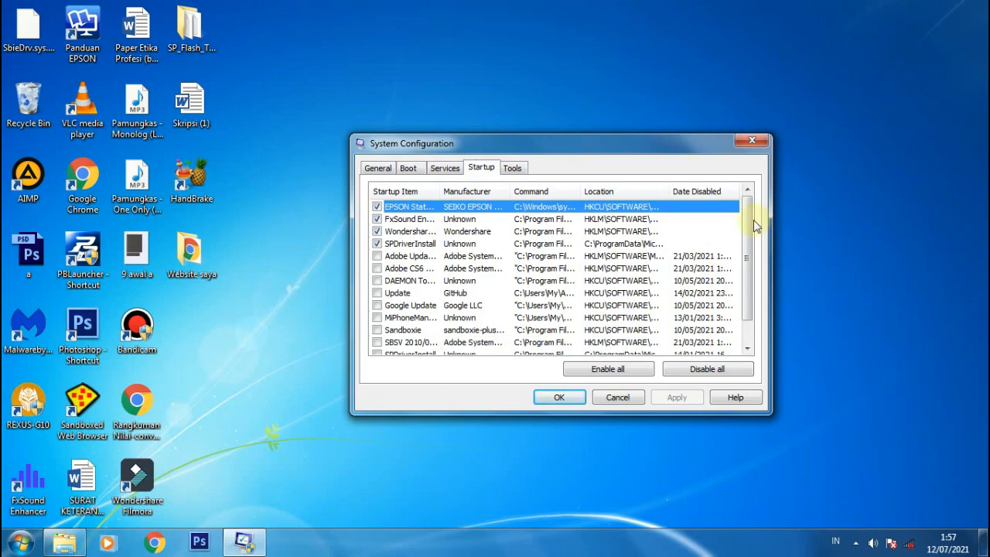
mouse_move(748, 215)
mouse_down()
mouse_move(753, 250)
mouse_move(758, 208)
mouse_up()
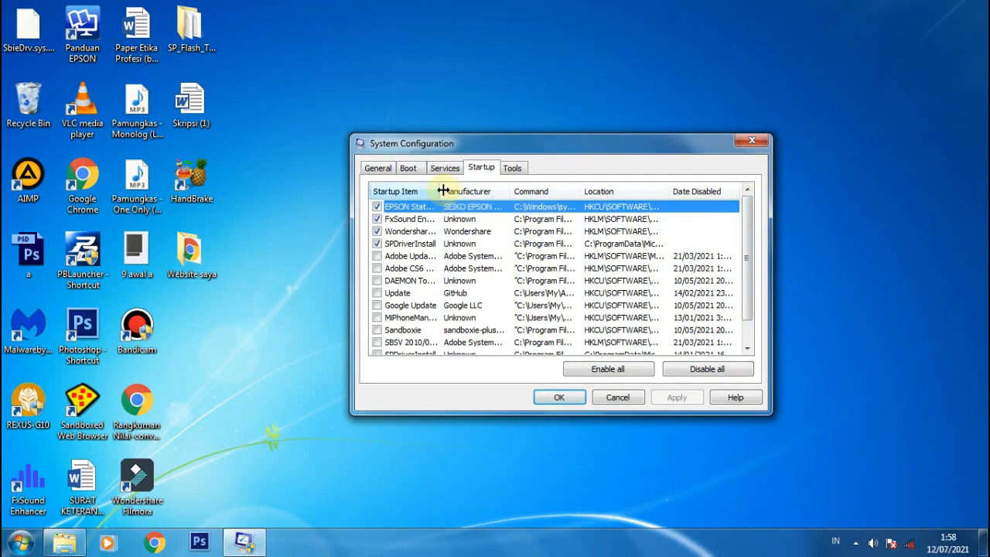
drag(443, 191, 504, 197)
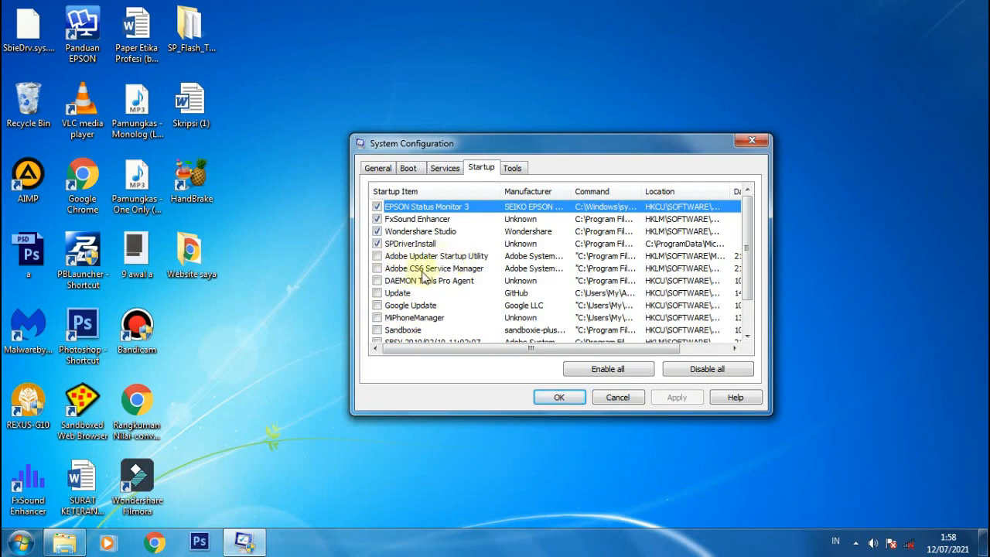
scroll(410, 313, down, 1)
scroll(420, 304, up, 1)
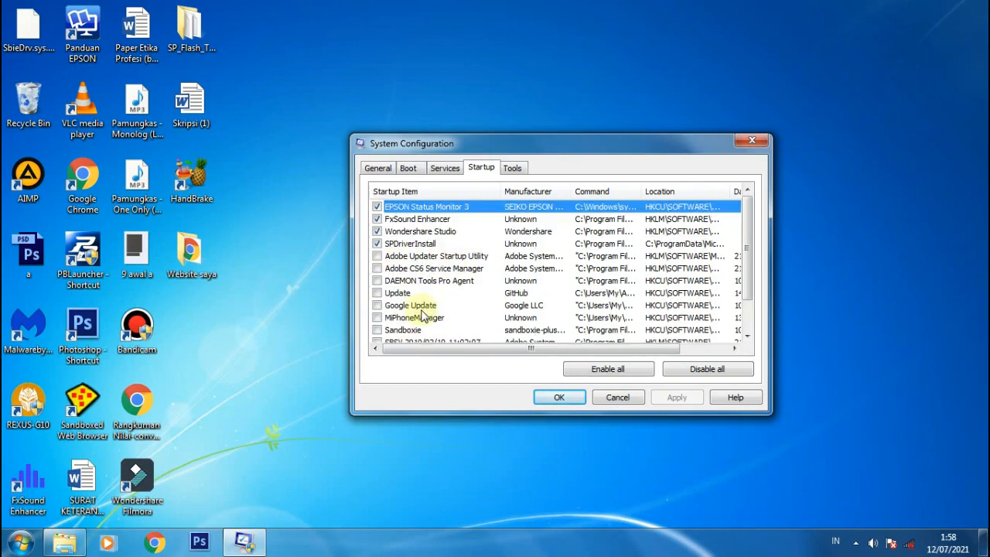
click(378, 256)
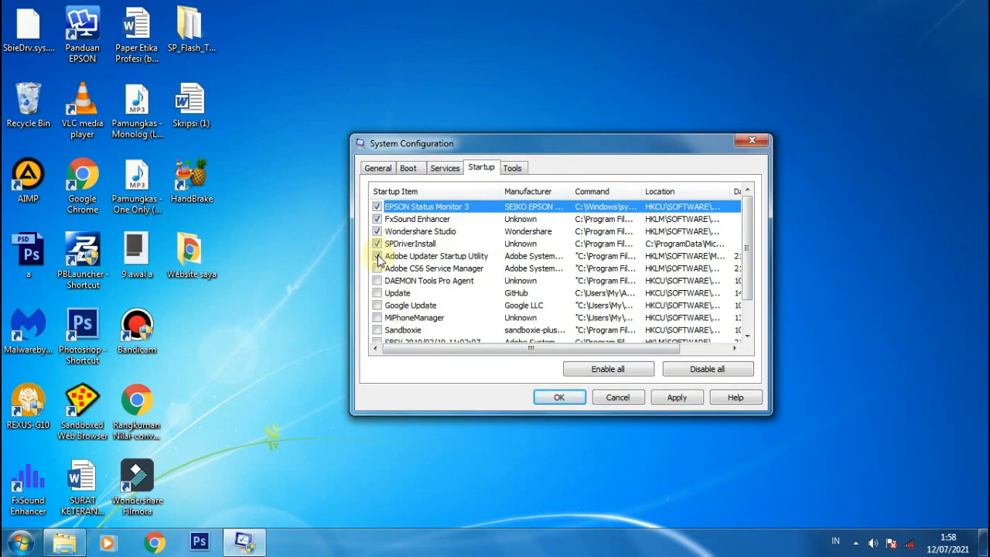
click(377, 256)
click(378, 256)
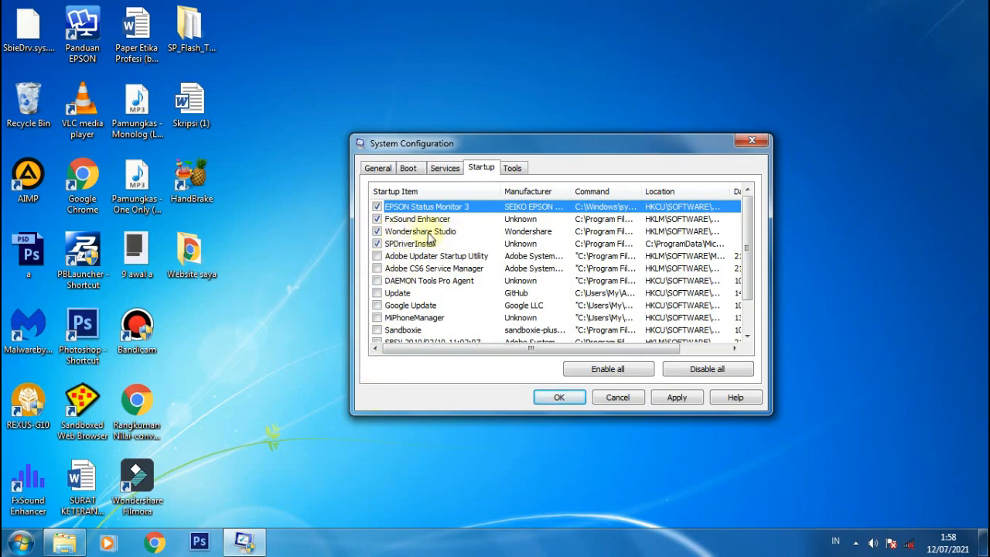
Step: Disable the Wondershare Studio startup item and apply the change
click(377, 231)
click(377, 243)
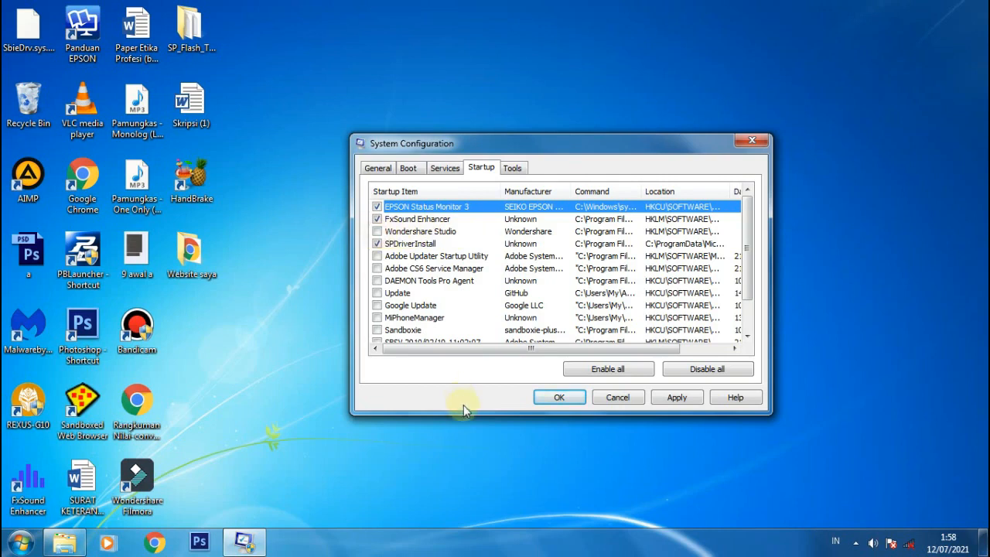
click(675, 398)
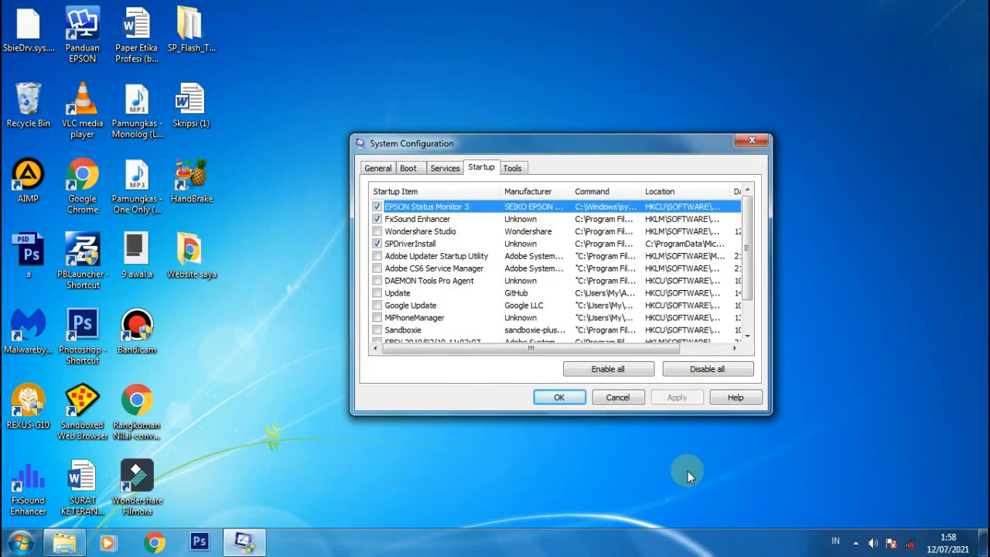
Step: Confirm and close System Configuration, exiting without restarting the computer
click(560, 397)
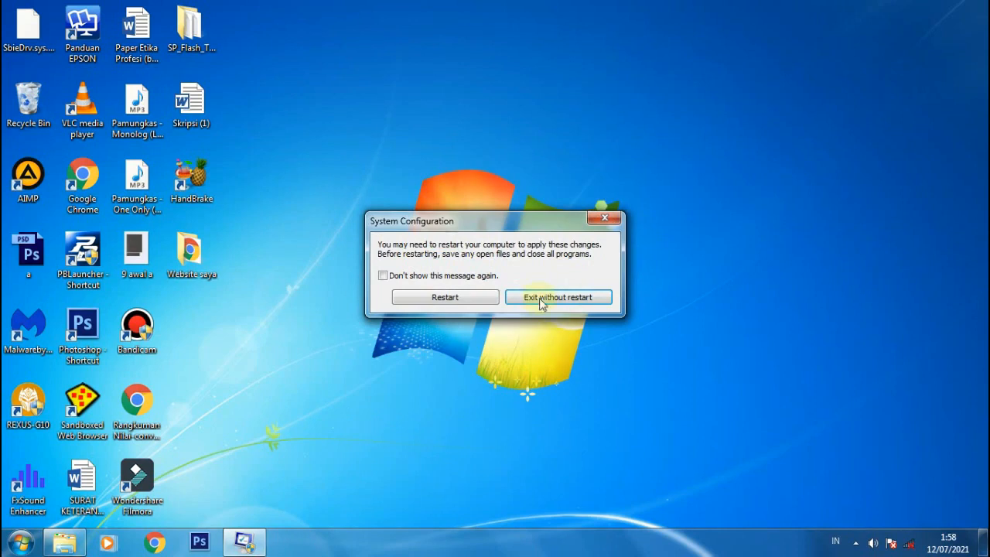
drag(425, 222, 495, 218)
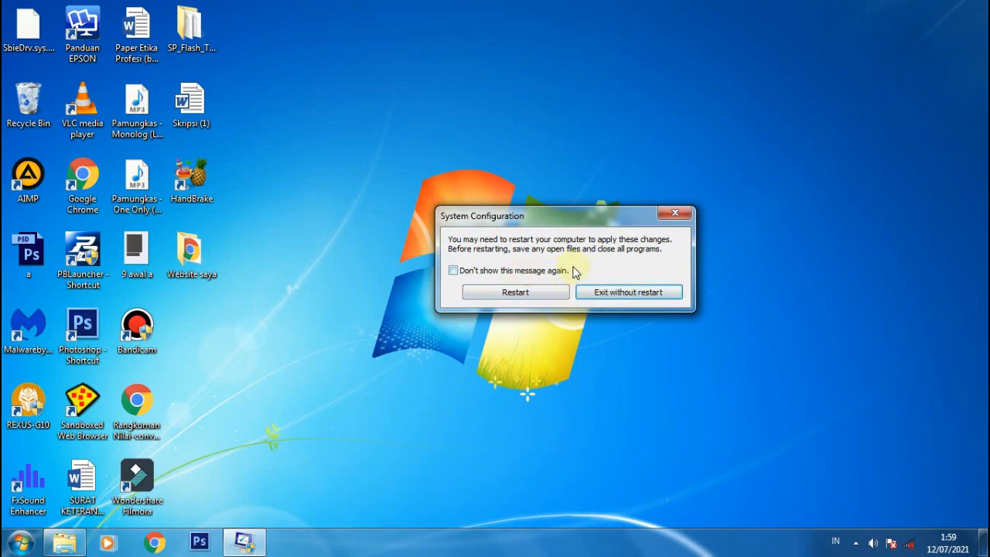
click(624, 298)
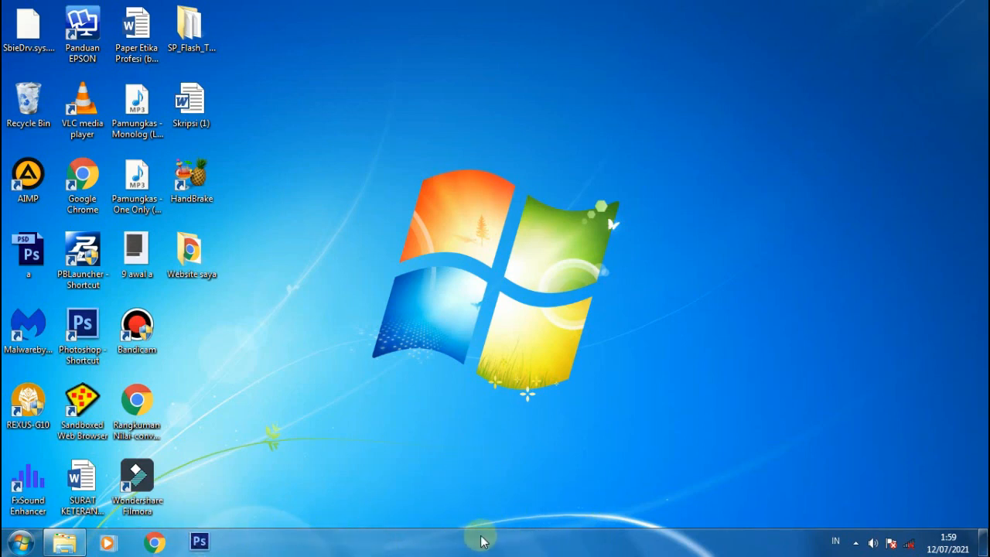
Step: Go to Computer in Windows Explorer and open its properties to show the basic system information
mouse_move(191, 250)
mouse_down()
mouse_move(420, 219)
mouse_move(583, 123)
mouse_move(591, 202)
mouse_move(456, 182)
mouse_move(398, 201)
mouse_move(438, 167)
mouse_move(443, 173)
mouse_move(283, 229)
mouse_move(194, 249)
mouse_up()
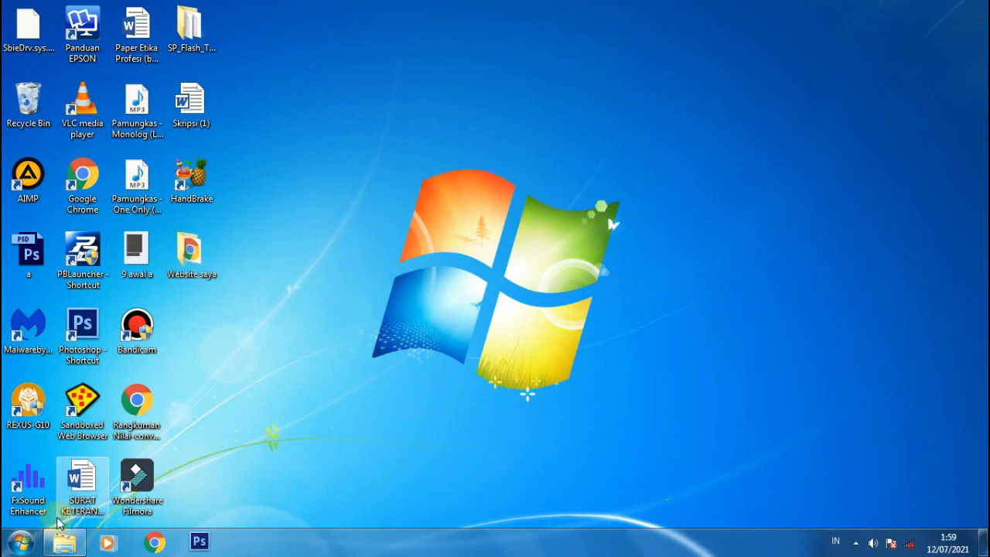
click(60, 543)
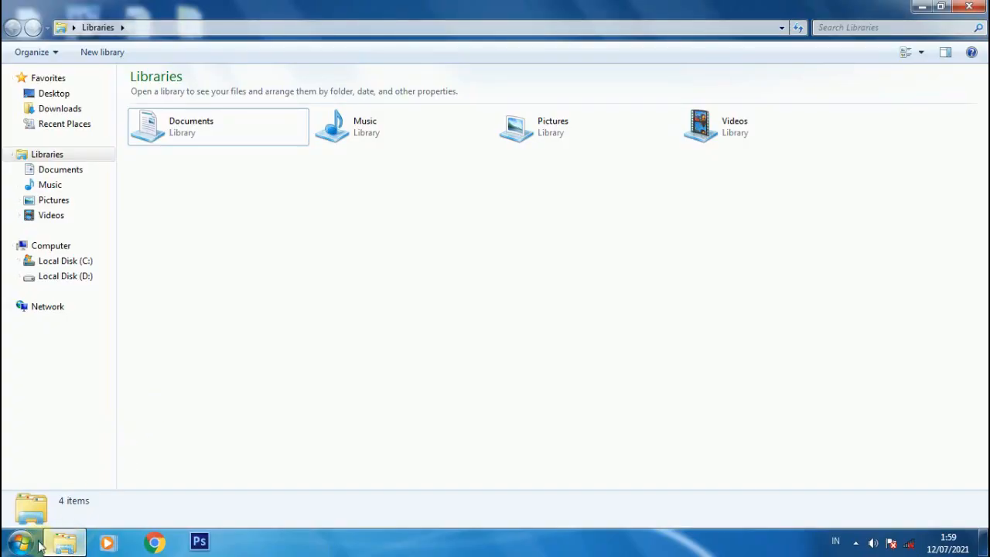
click(11, 545)
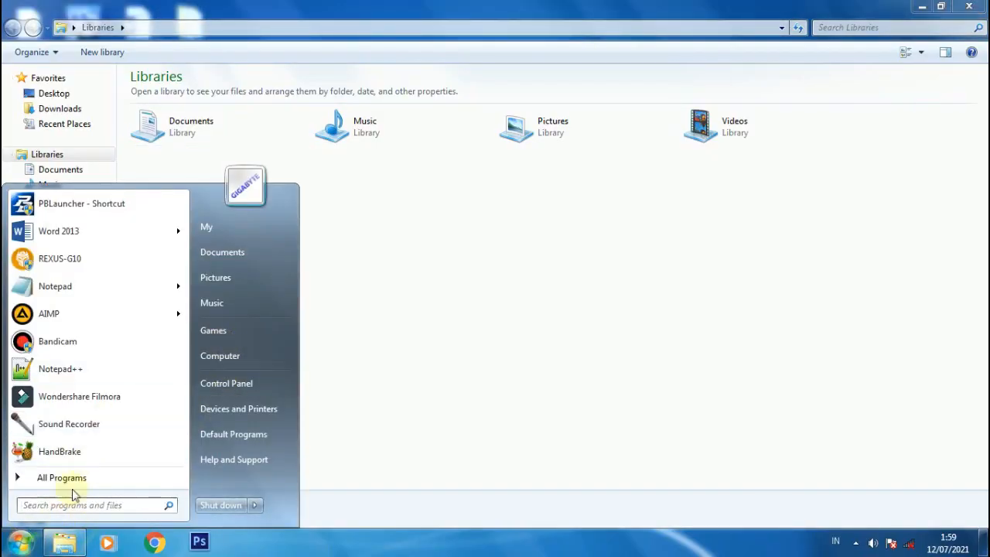
click(21, 546)
click(22, 546)
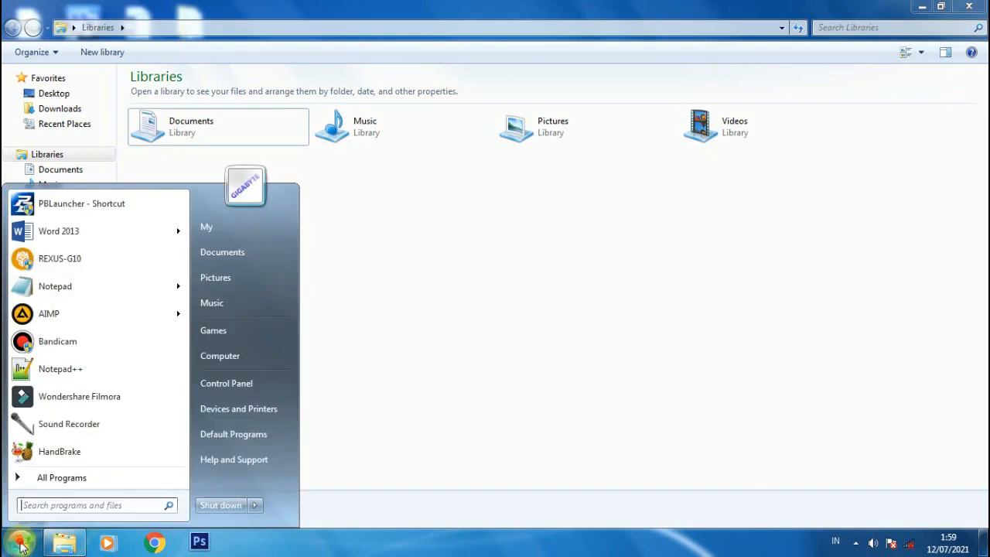
click(232, 356)
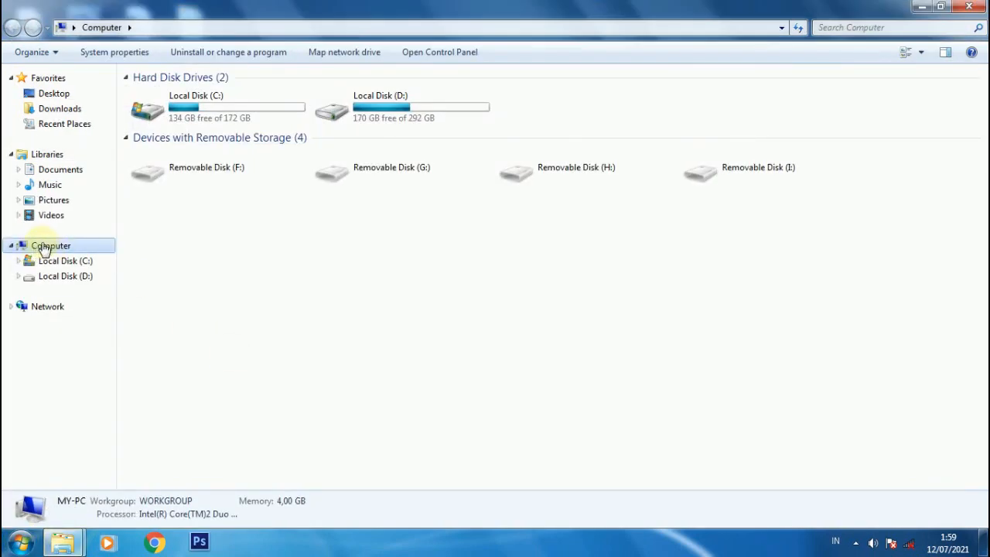
right_click(44, 248)
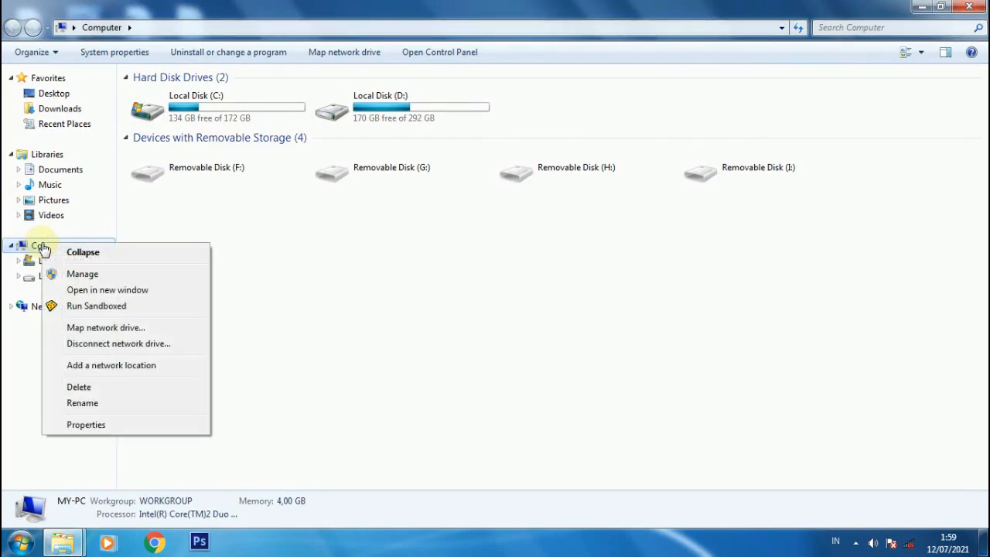
click(106, 430)
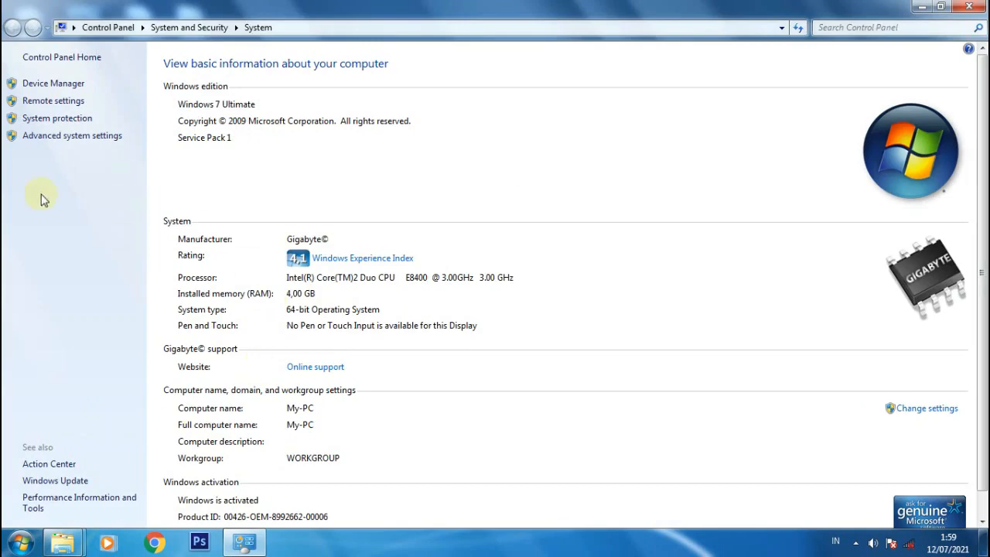
Step: Open the Performance settings from the advanced system settings and place Performance Options beside the System Properties dialog
click(78, 142)
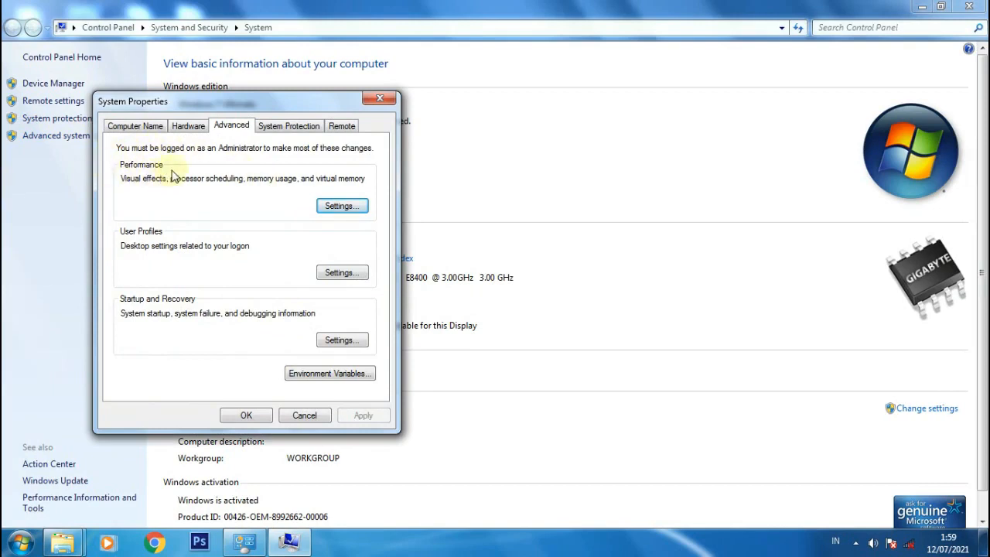
click(338, 205)
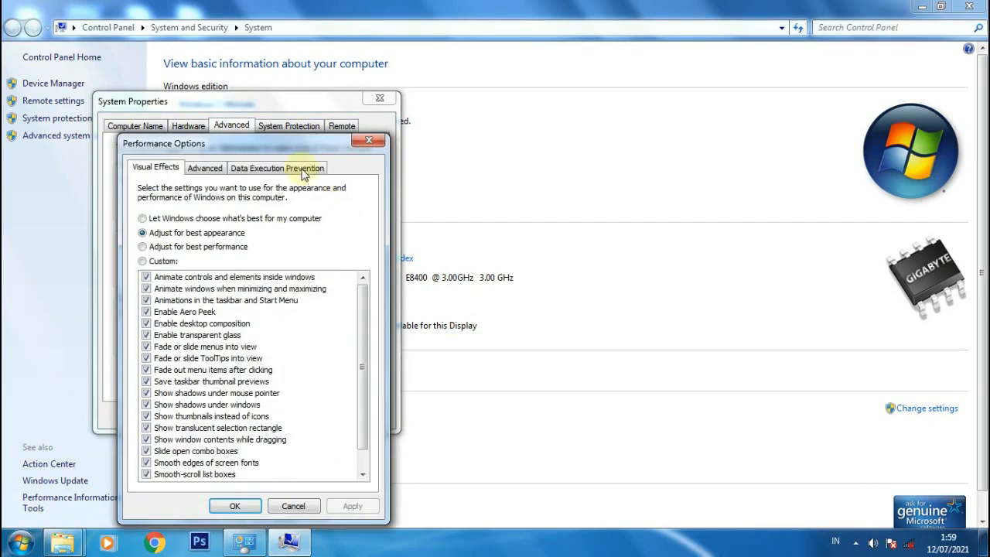
drag(294, 149, 585, 103)
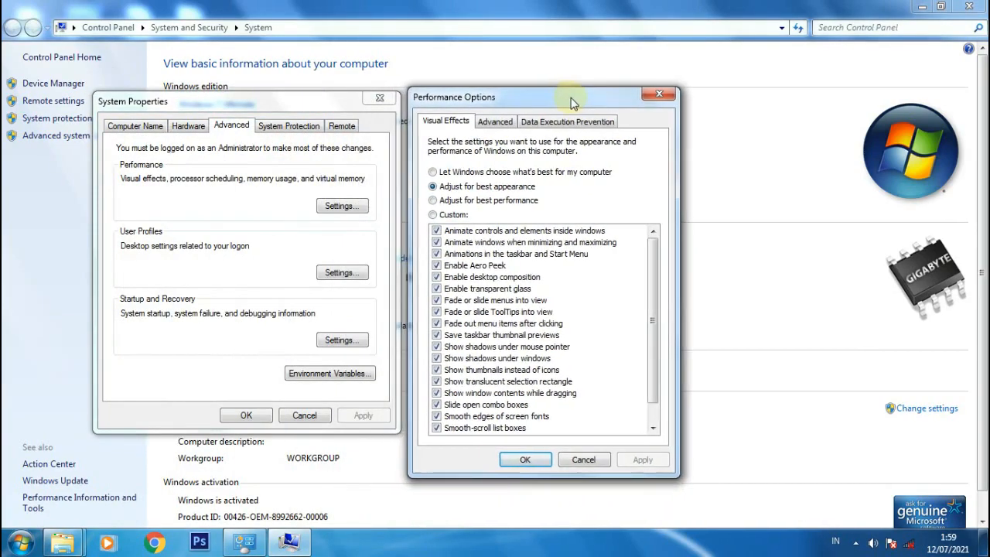
Step: Compare the visual effects presets in Performance Options and apply Adjust for best performance
click(473, 173)
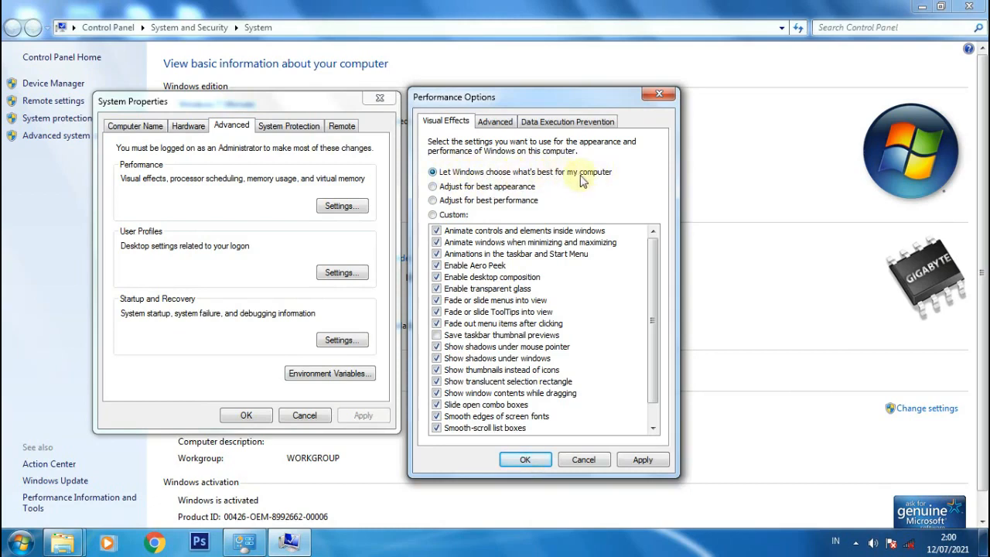
click(462, 189)
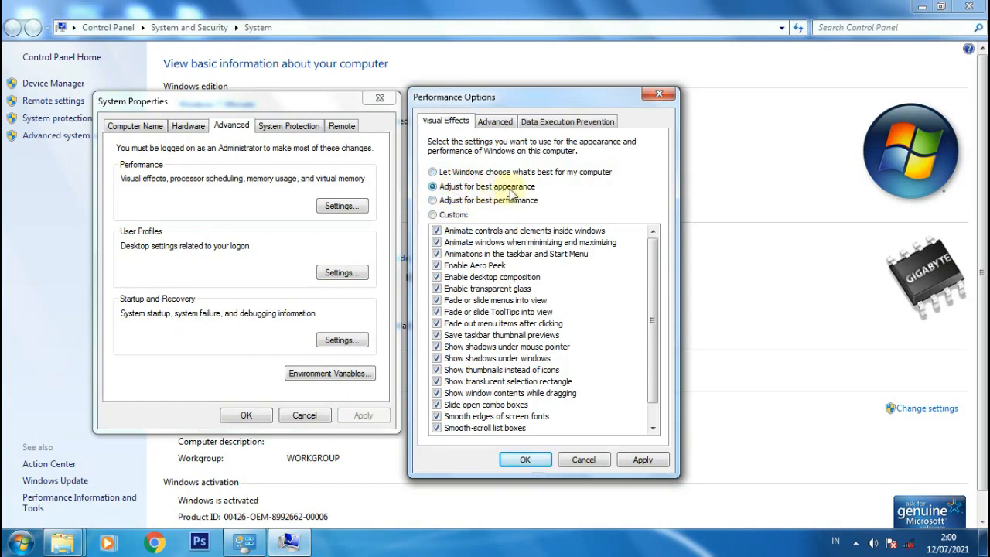
click(470, 201)
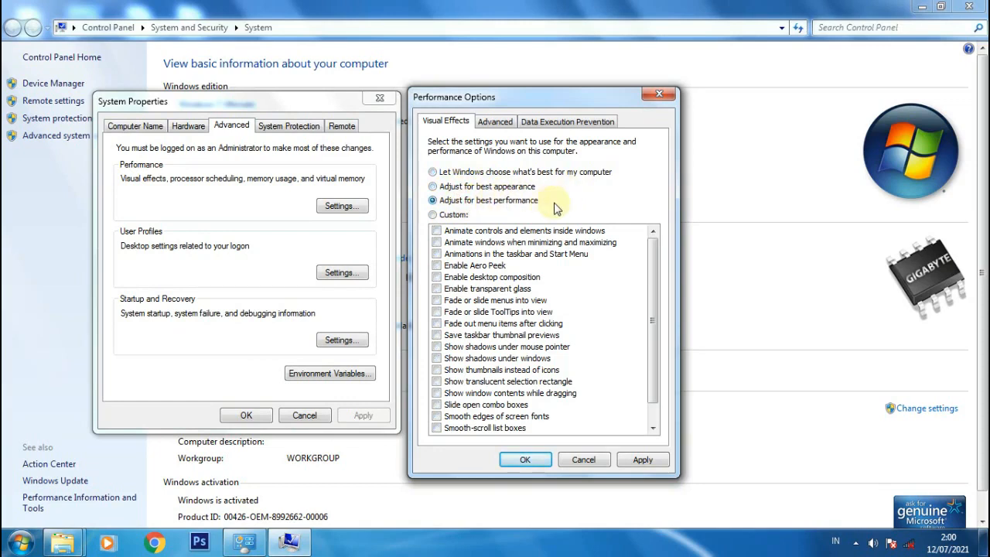
click(430, 214)
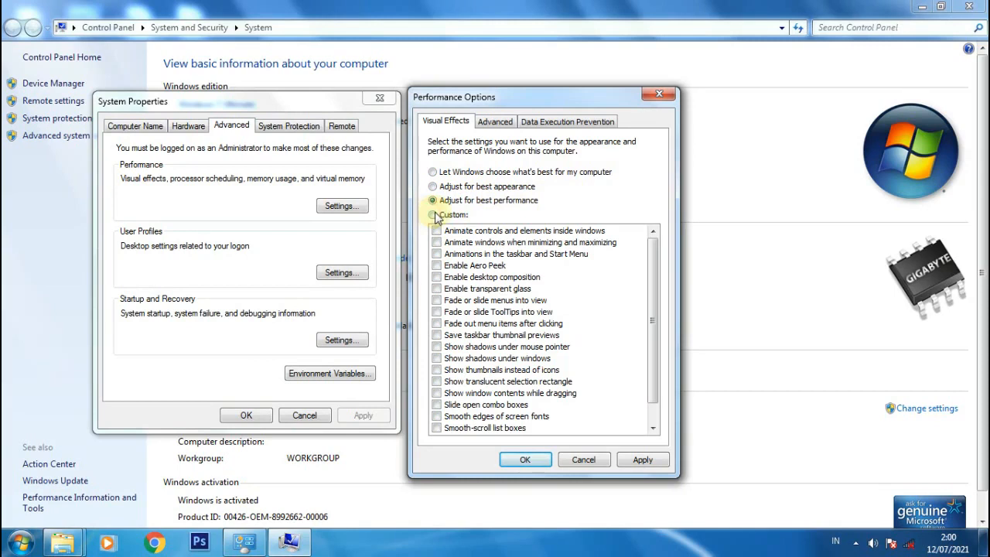
click(492, 203)
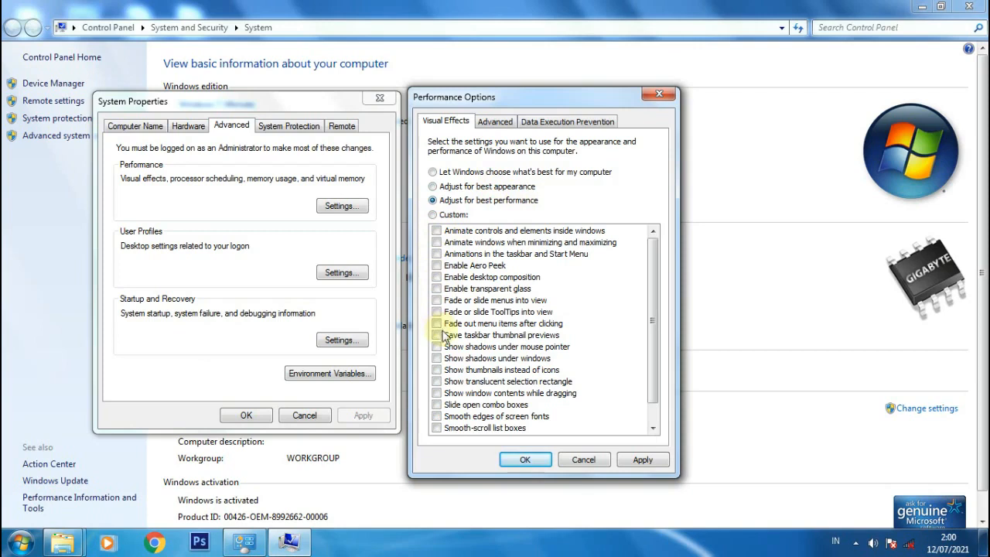
drag(656, 309, 662, 272)
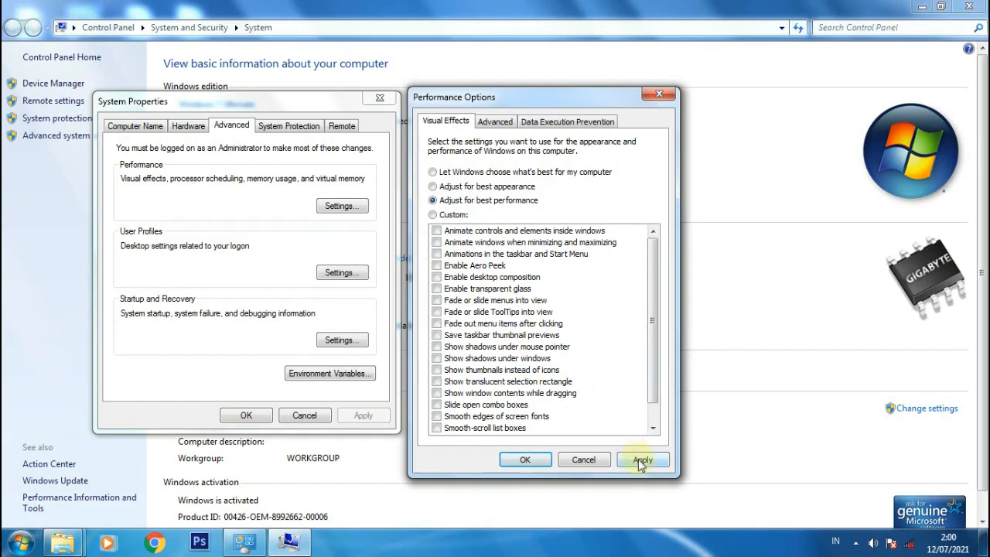
scroll(656, 342, down, 1)
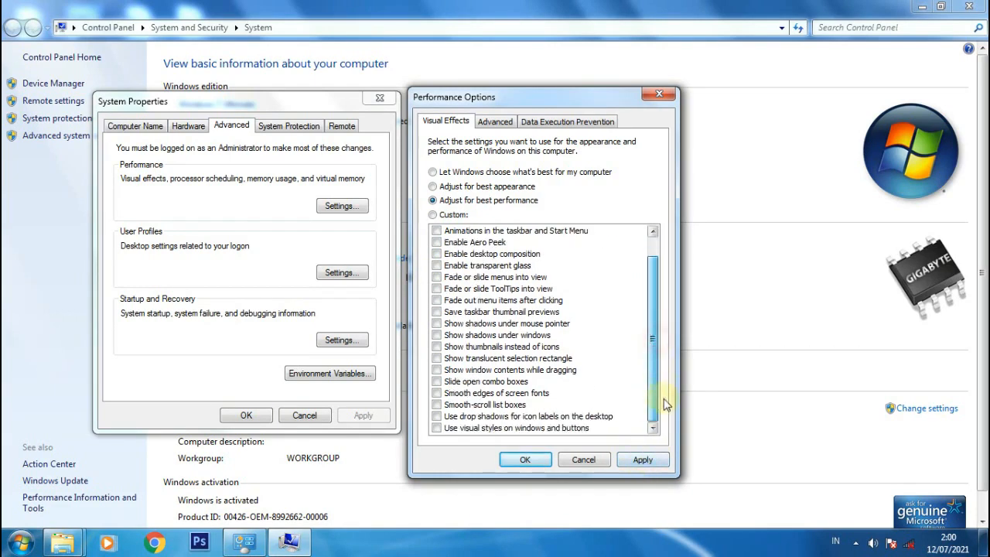
click(644, 460)
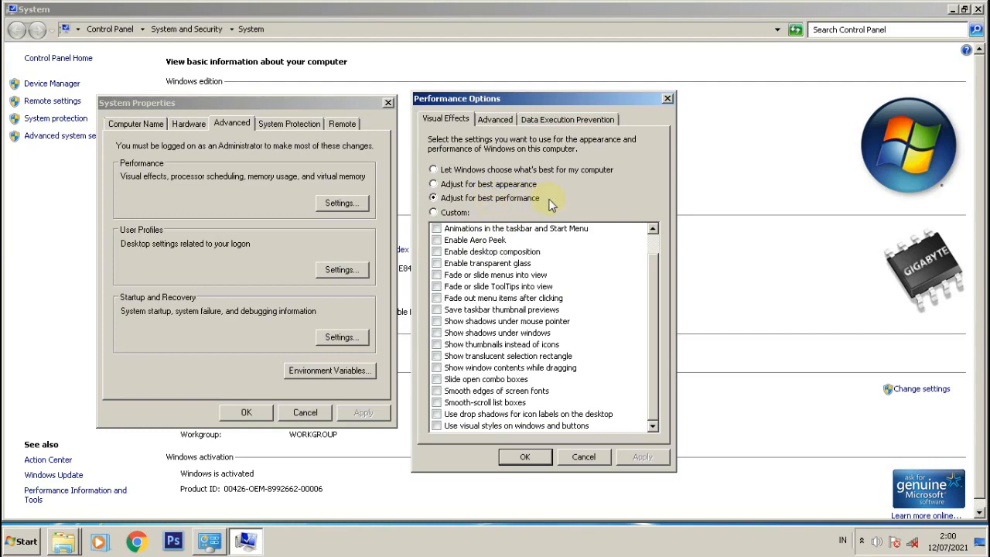
Step: Set the visual effects to Adjust for best appearance and apply the change
click(449, 185)
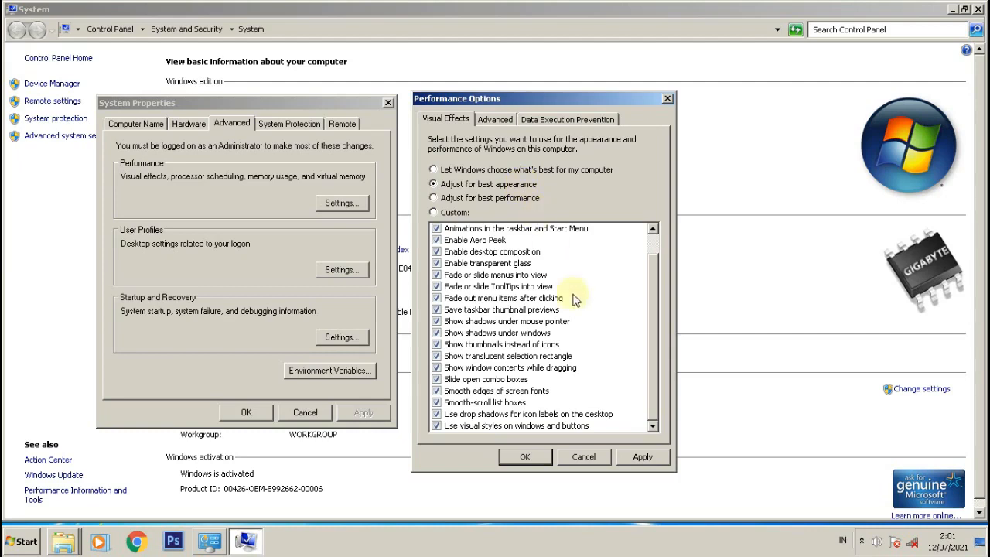
click(642, 457)
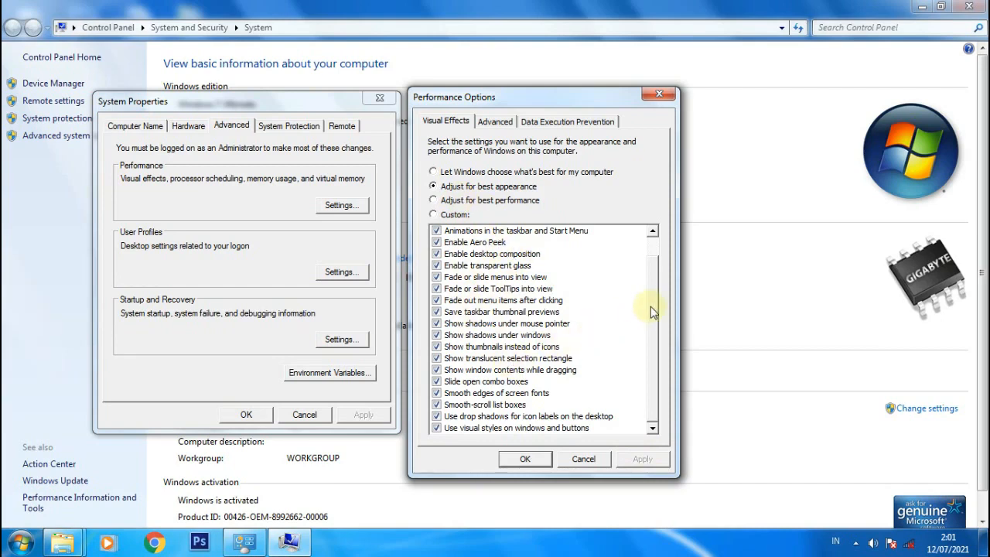
scroll(650, 306, up, 1)
scroll(655, 340, down, 1)
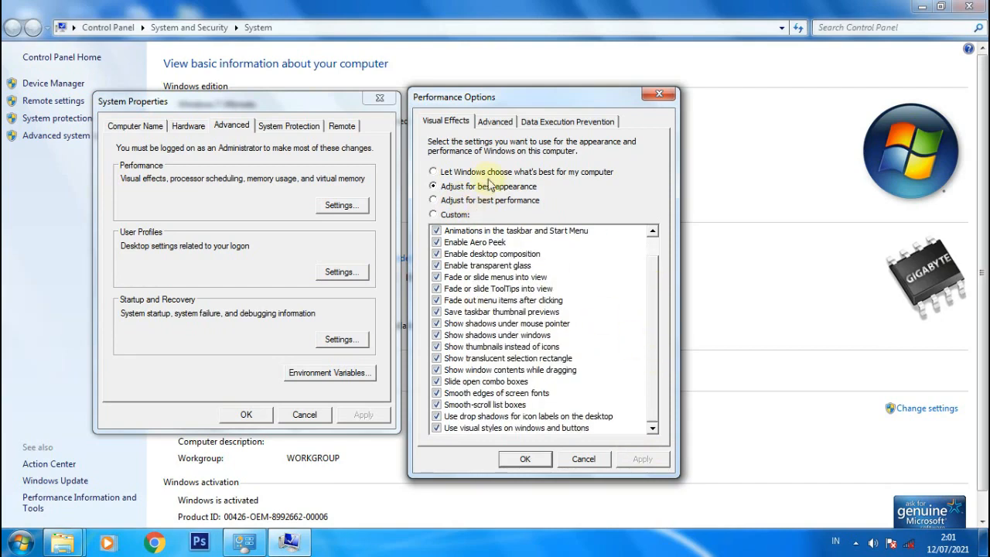
Step: Preview Adjust for best performance without applying it, close Performance Options and System Properties, and refresh the desktop
click(475, 202)
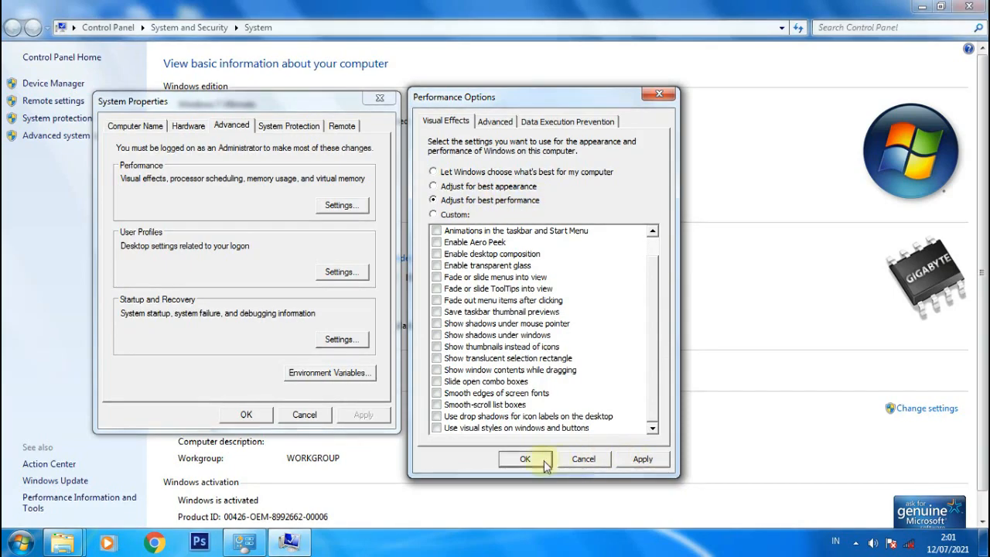
click(659, 96)
click(383, 99)
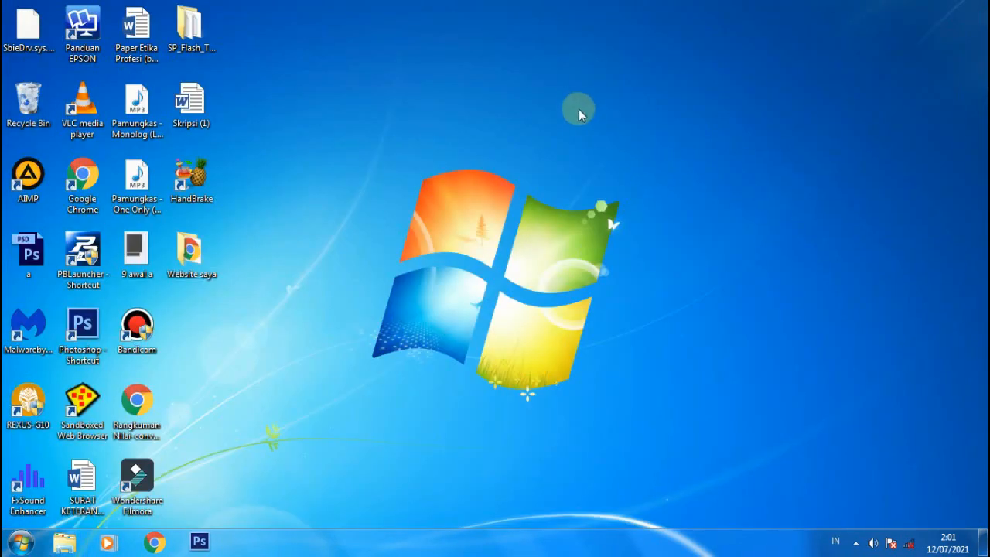
right_click(579, 109)
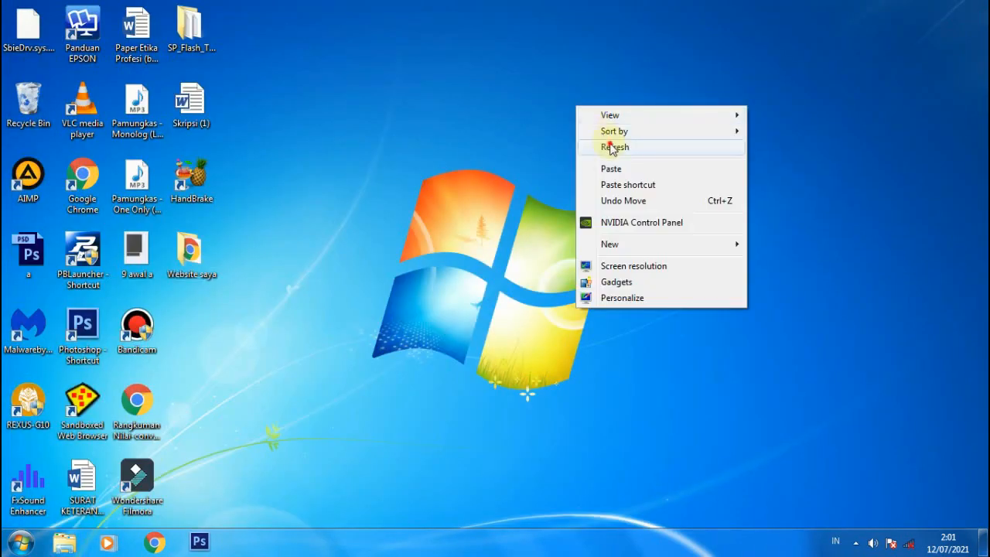
click(610, 146)
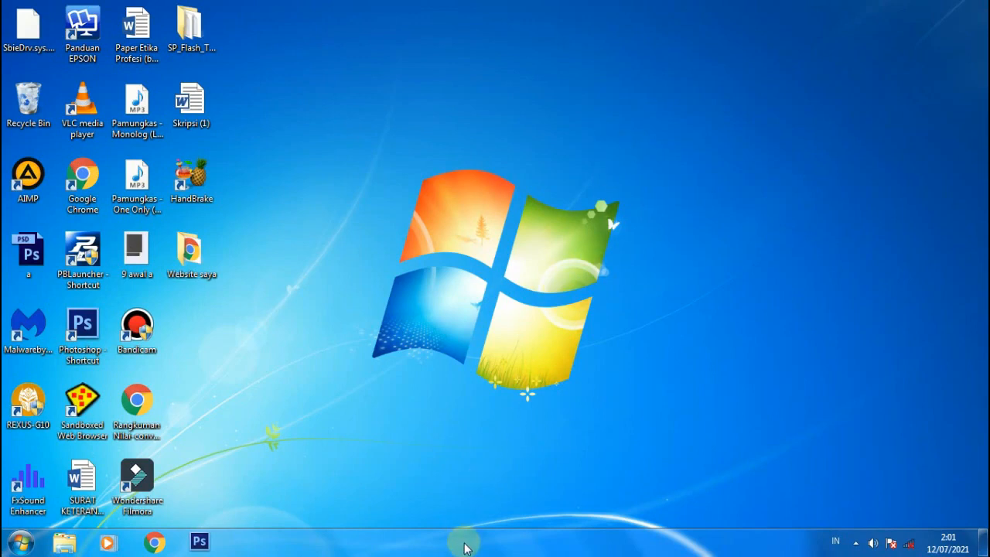
Step: Find and run msconfig, and review the startup items down to the Ground entry
key(super)
click(49, 504)
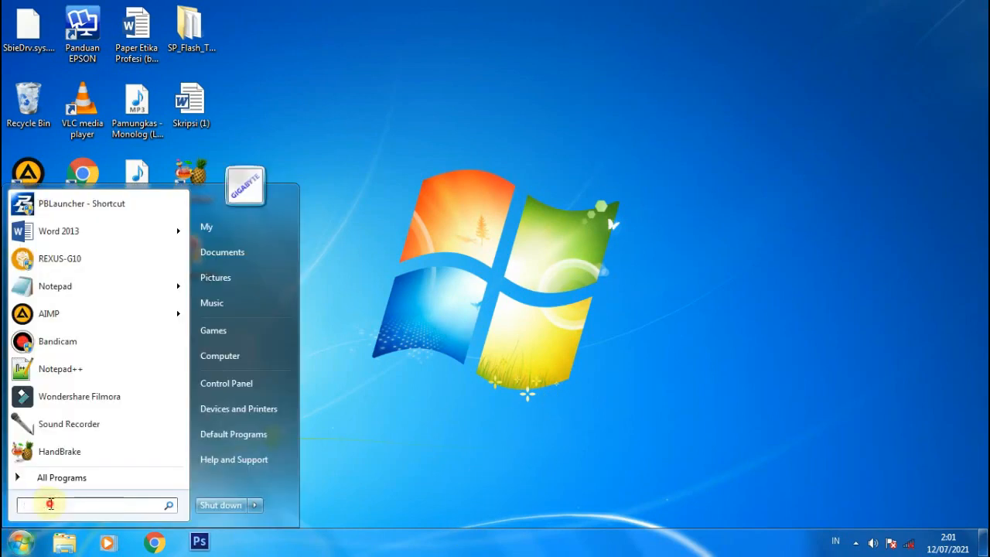
text(m)
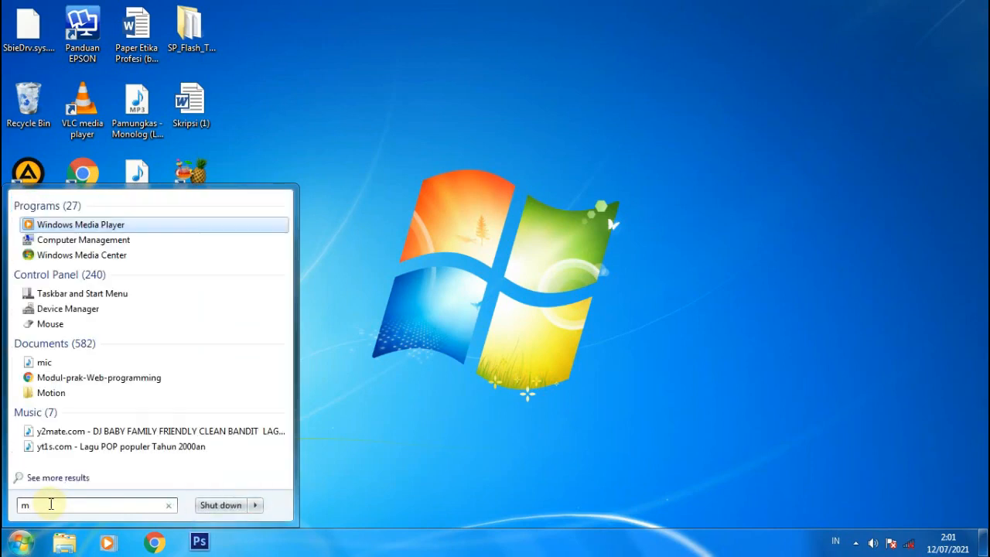
text(sconfig)
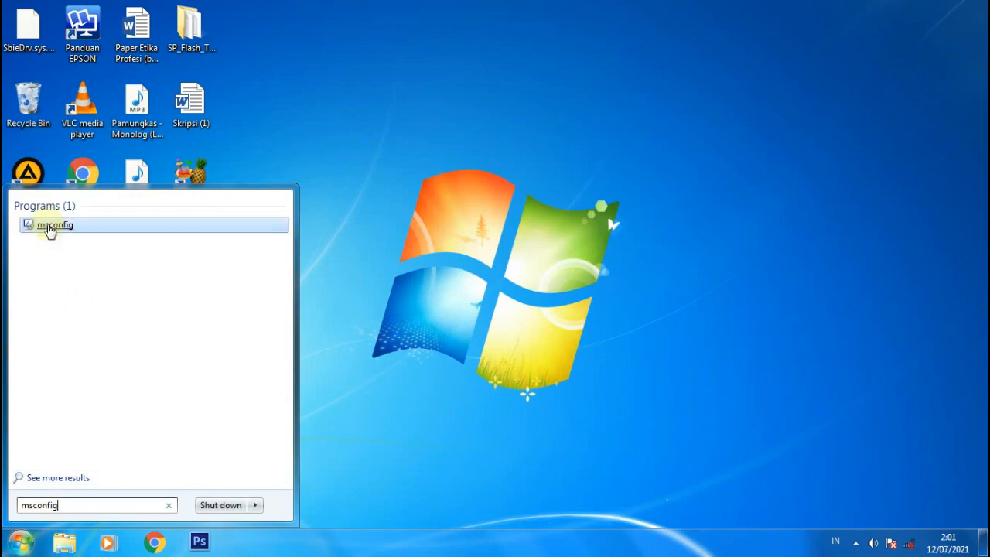
click(48, 229)
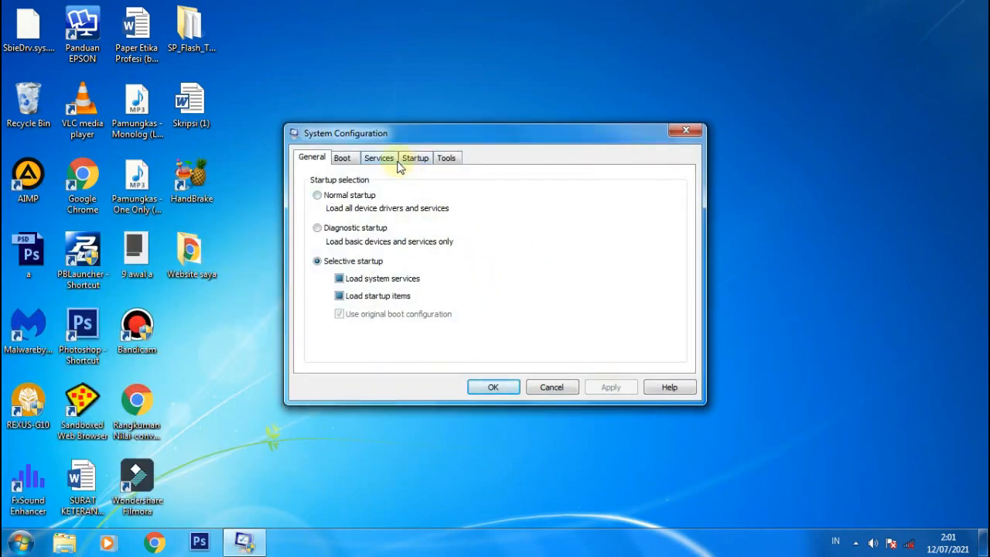
click(415, 160)
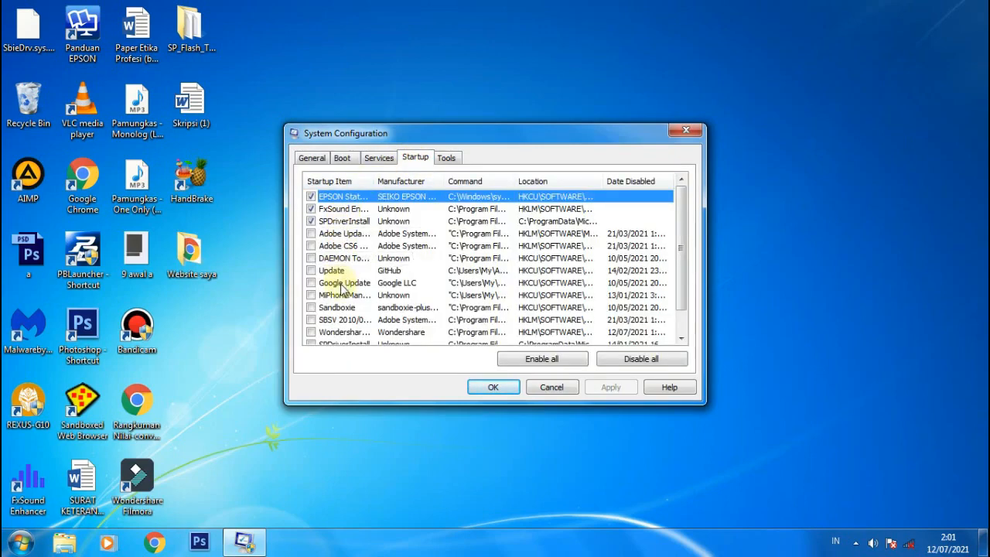
scroll(343, 296, down, 1)
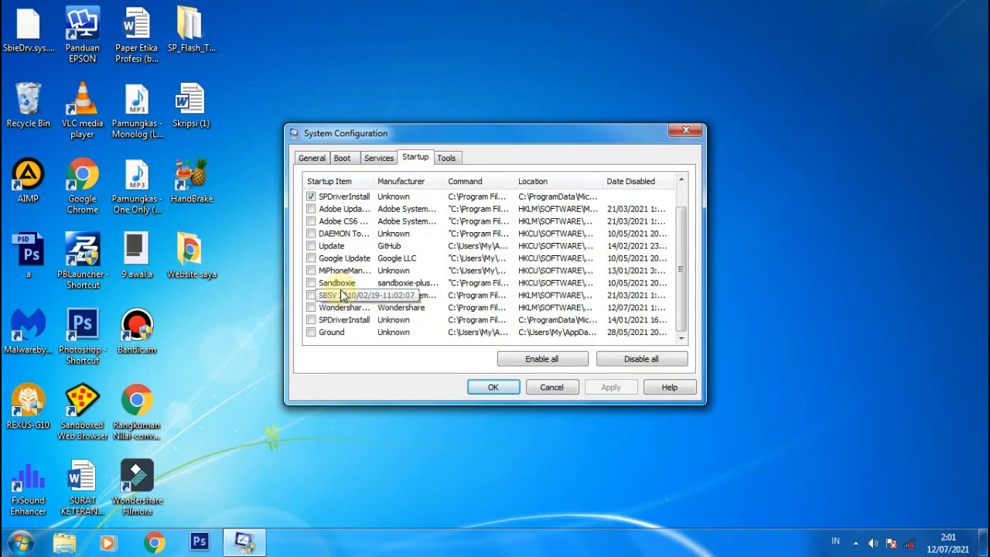
click(361, 334)
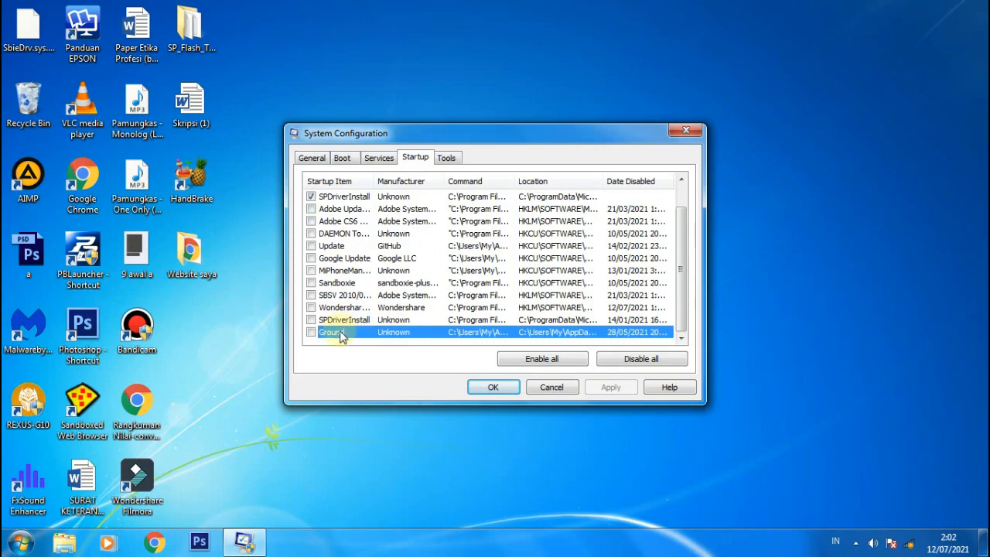
Step: Start Task Manager and examine the running processes, selecting dwm.exe in the list
right_click(546, 541)
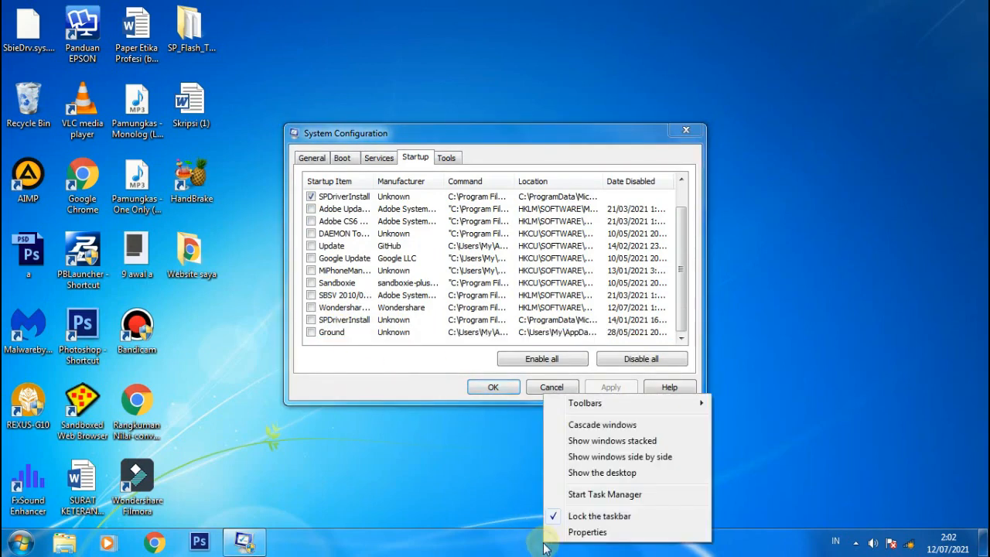
click(586, 498)
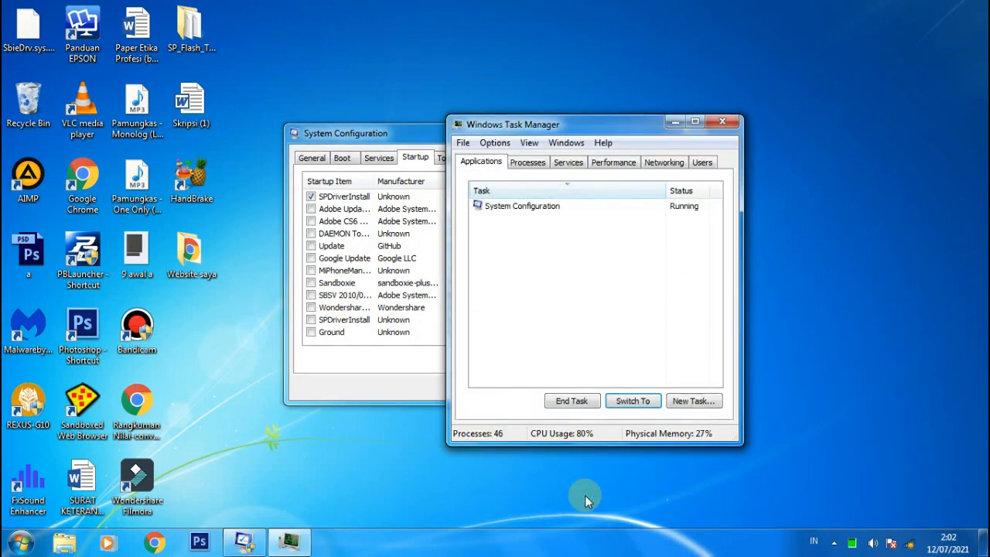
right_click(587, 539)
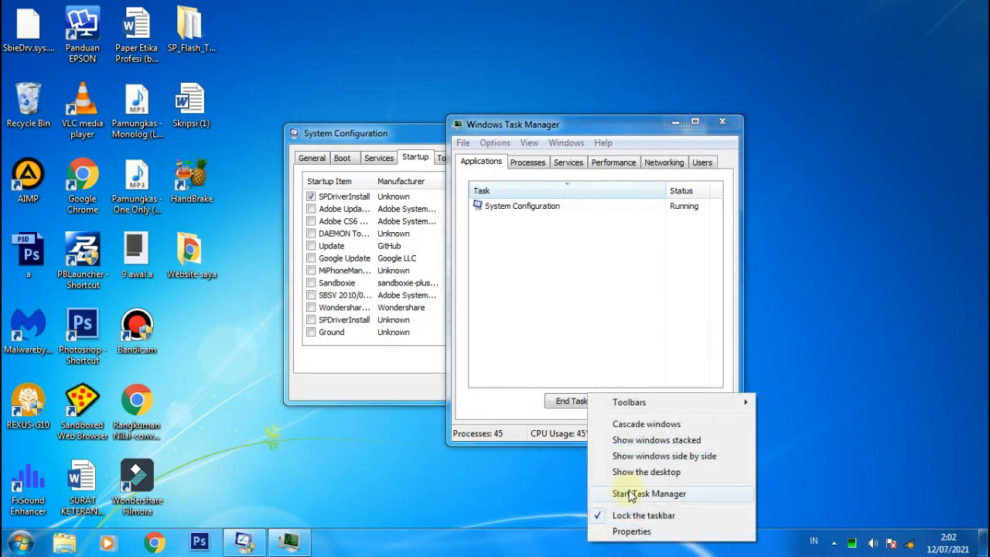
click(565, 255)
click(528, 162)
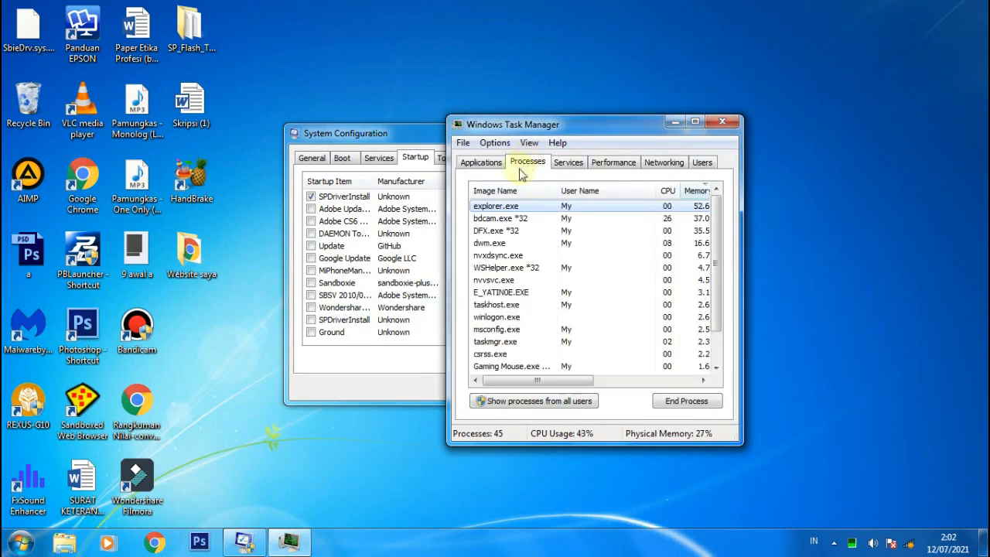
scroll(518, 329, down, 1)
scroll(514, 325, up, 1)
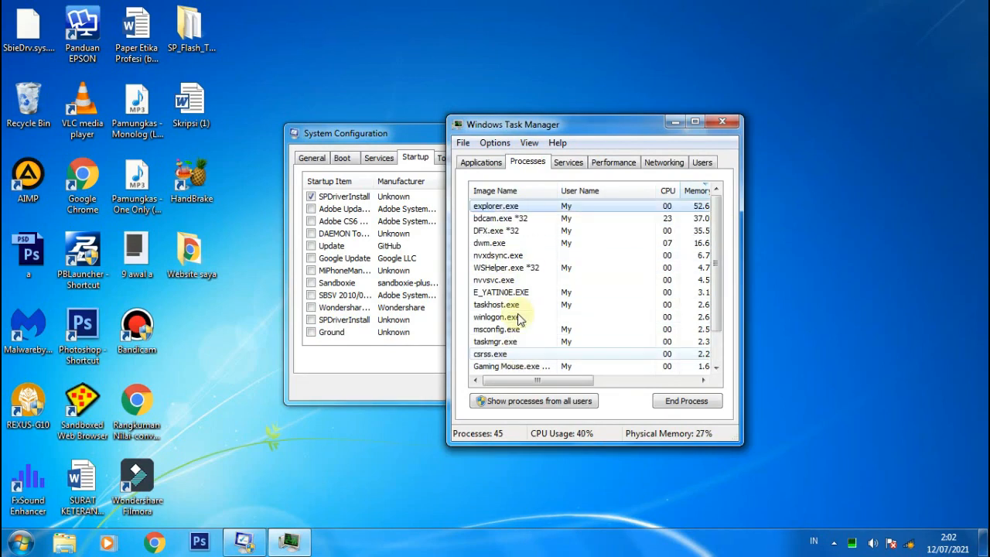
click(531, 244)
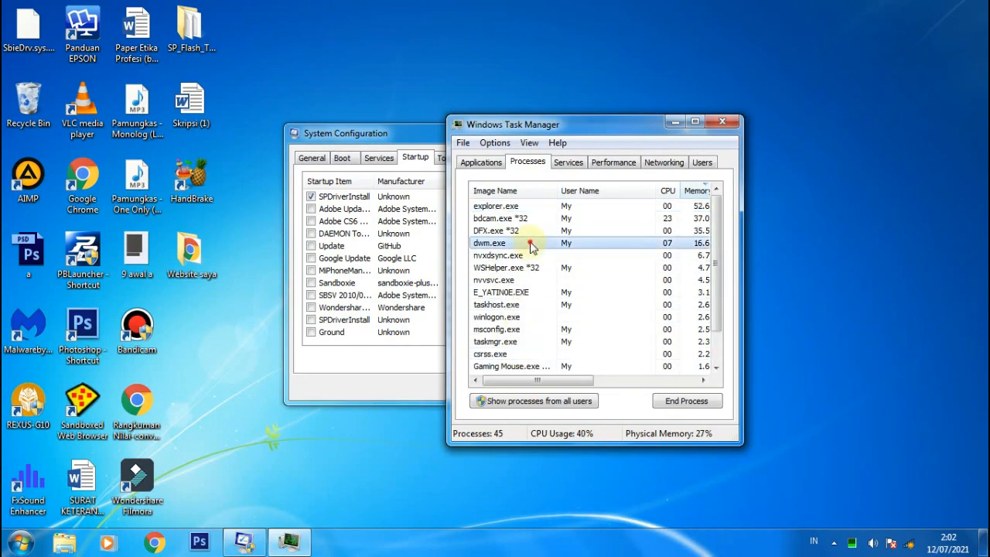
Step: View the CPU and memory usage graphs, return to the process list, and close Task Manager
click(626, 163)
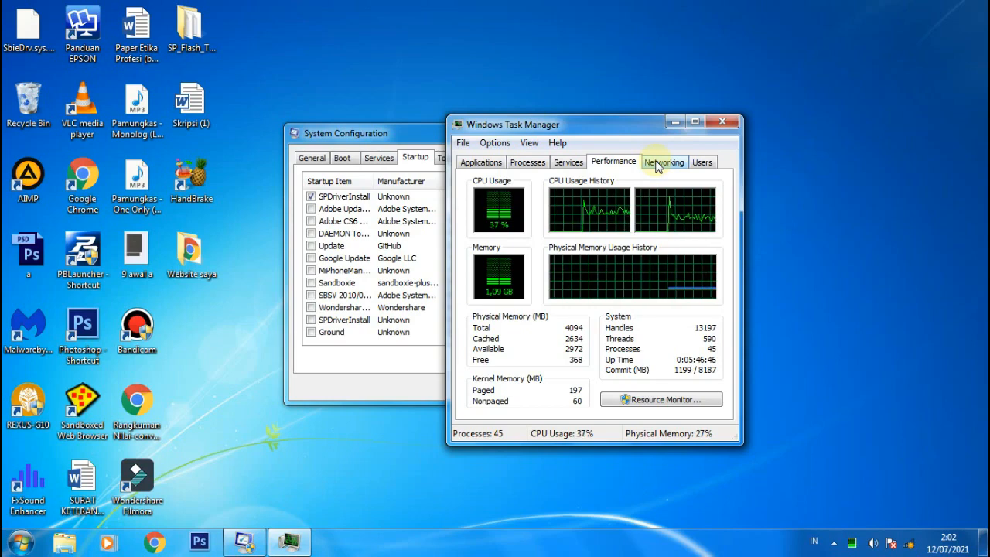
click(526, 164)
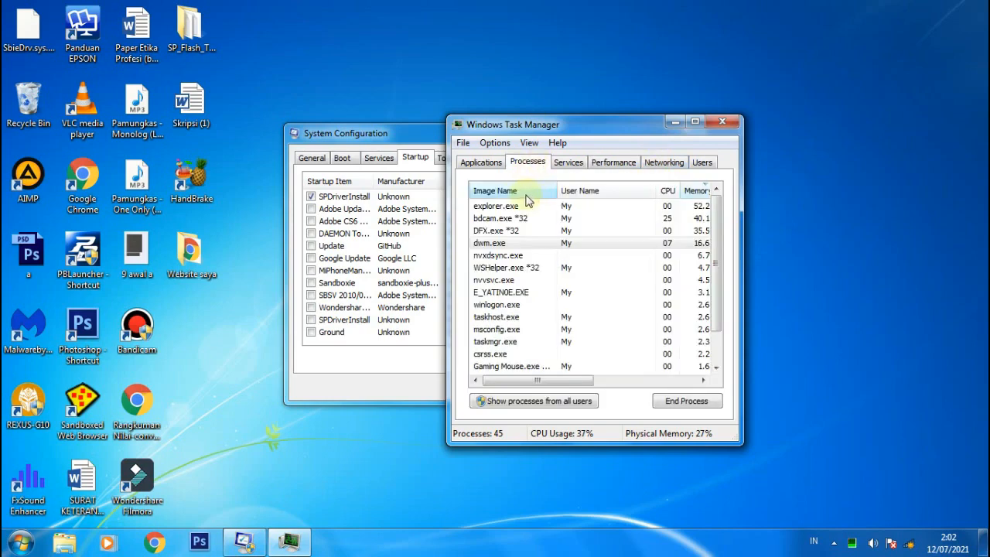
click(721, 122)
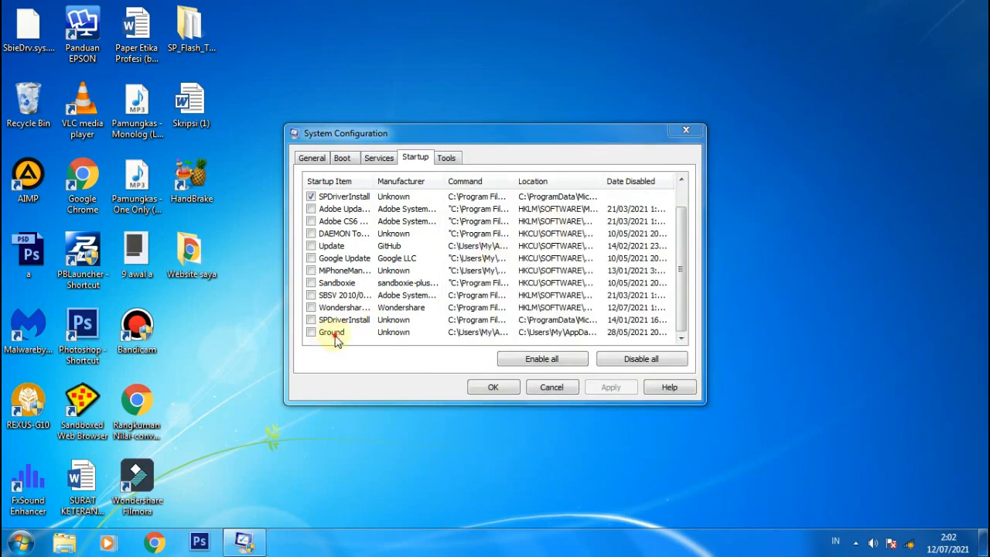
Step: Point out the Ground startup item and the Malwarebytes desktop shortcut, and close System Configuration without changes
click(335, 335)
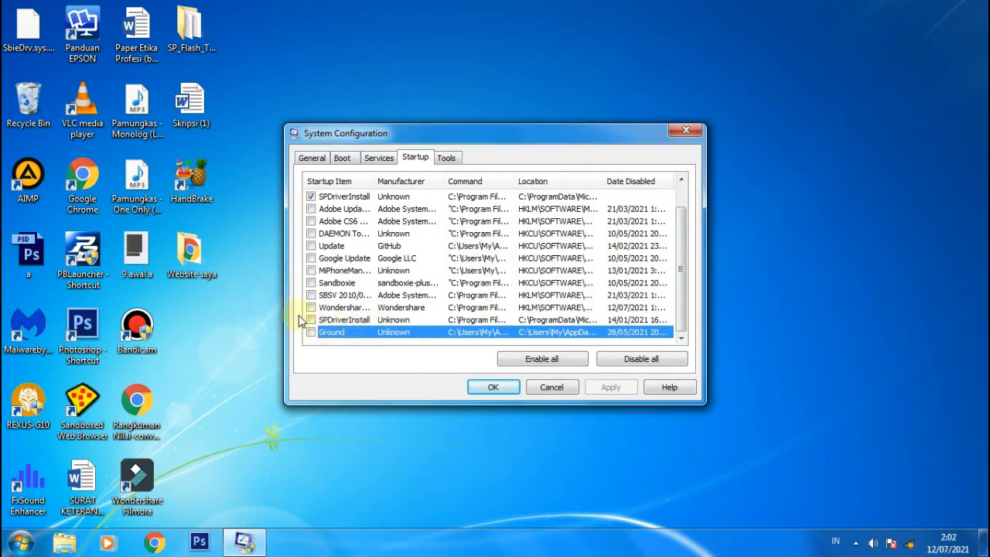
click(28, 329)
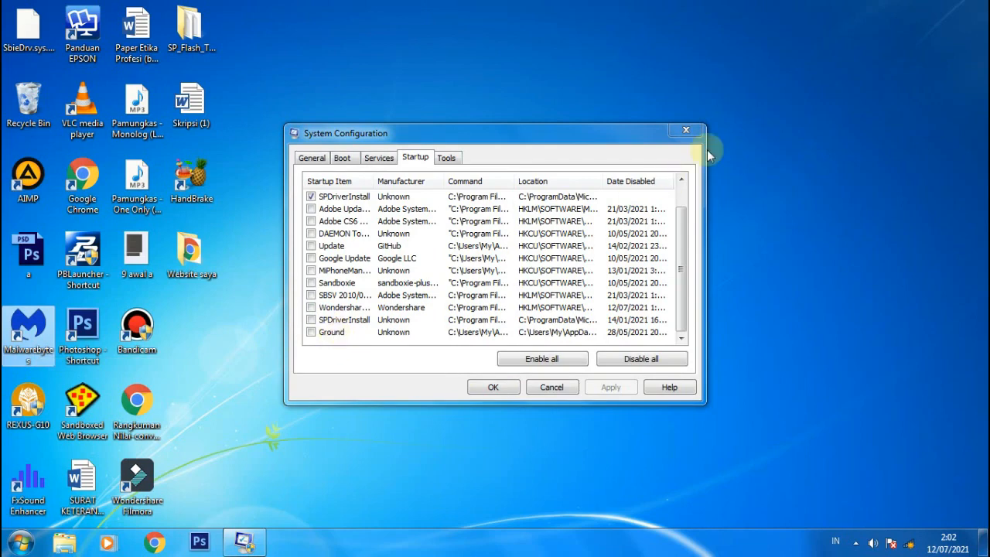
click(687, 133)
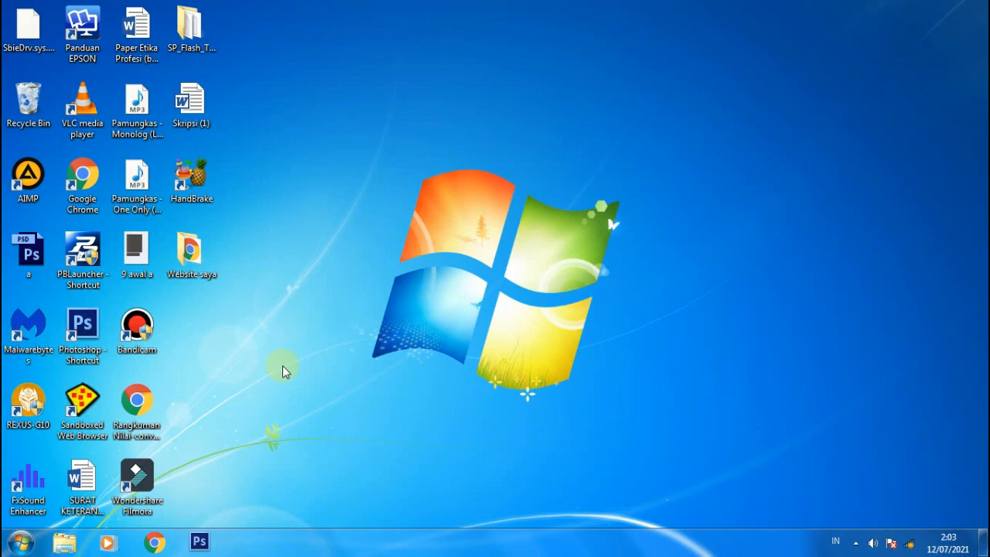
Step: Open the properties of Local Disk (C:) from Computer and launch Disk Cleanup for the drive
click(62, 544)
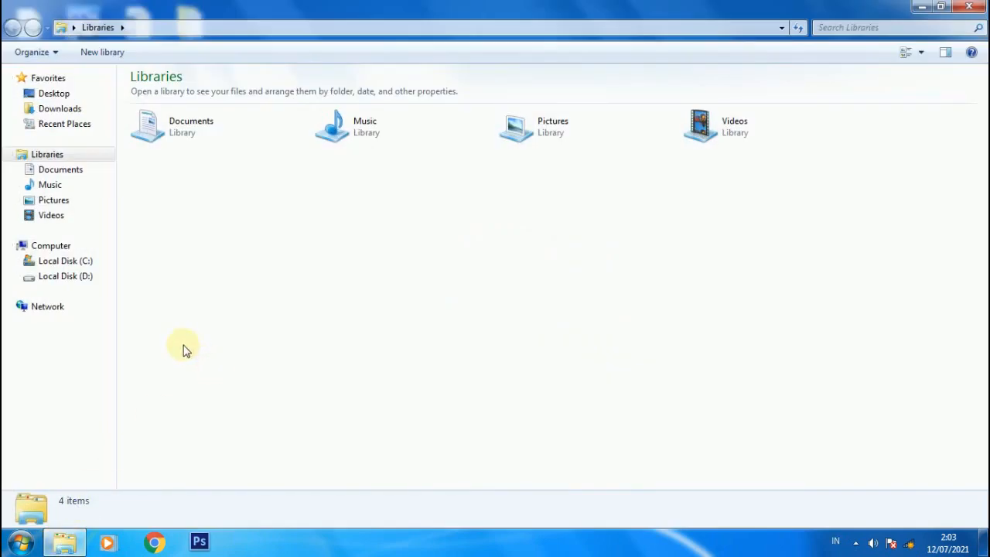
click(65, 248)
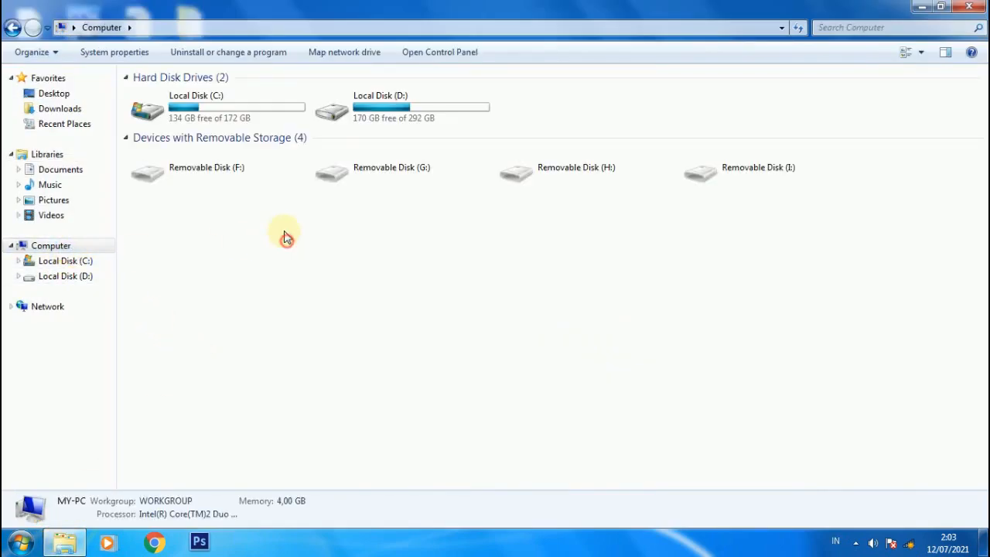
right_click(189, 102)
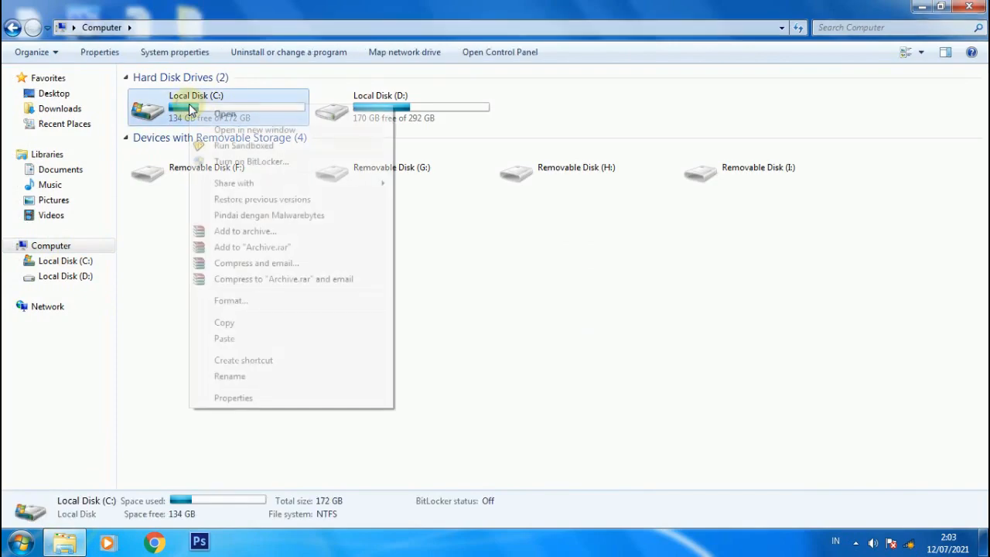
click(274, 397)
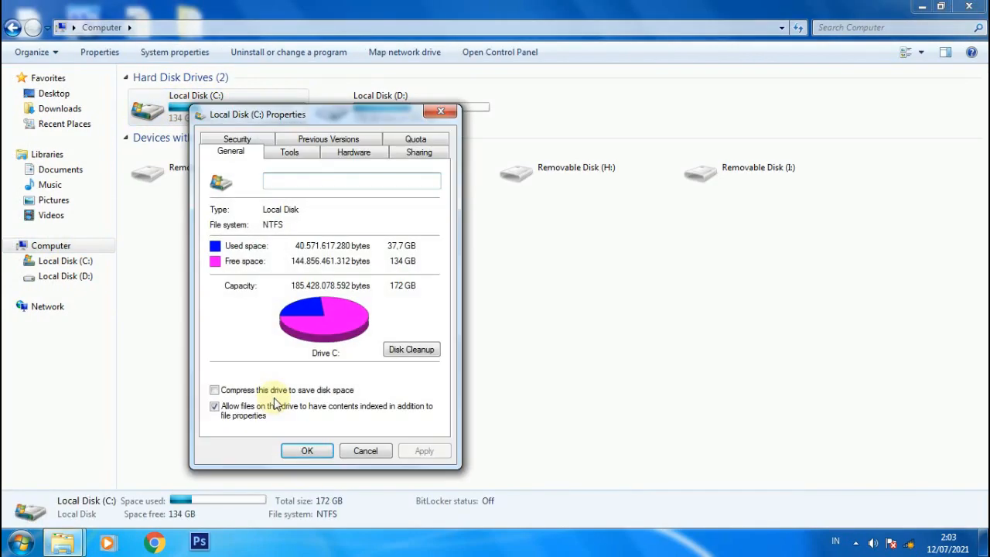
click(411, 350)
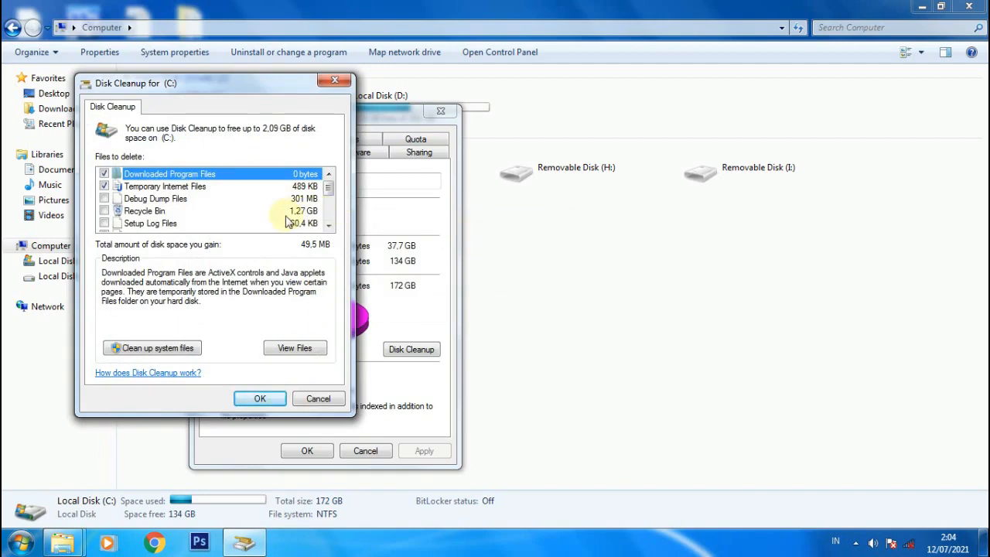
Step: Mark Debug Dump Files, Recycle Bin, System error memory dump files and Temporary files for deletion
drag(331, 188, 329, 184)
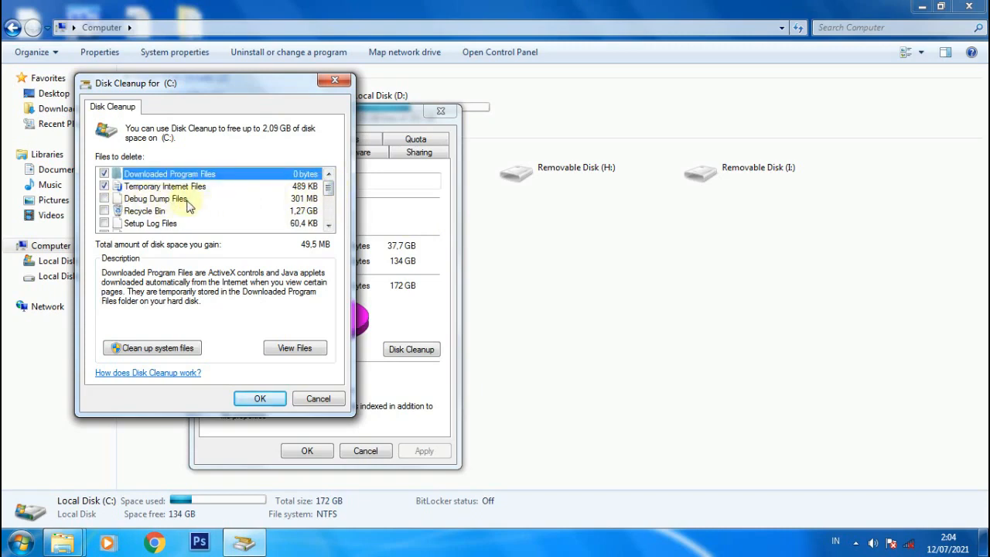
click(104, 198)
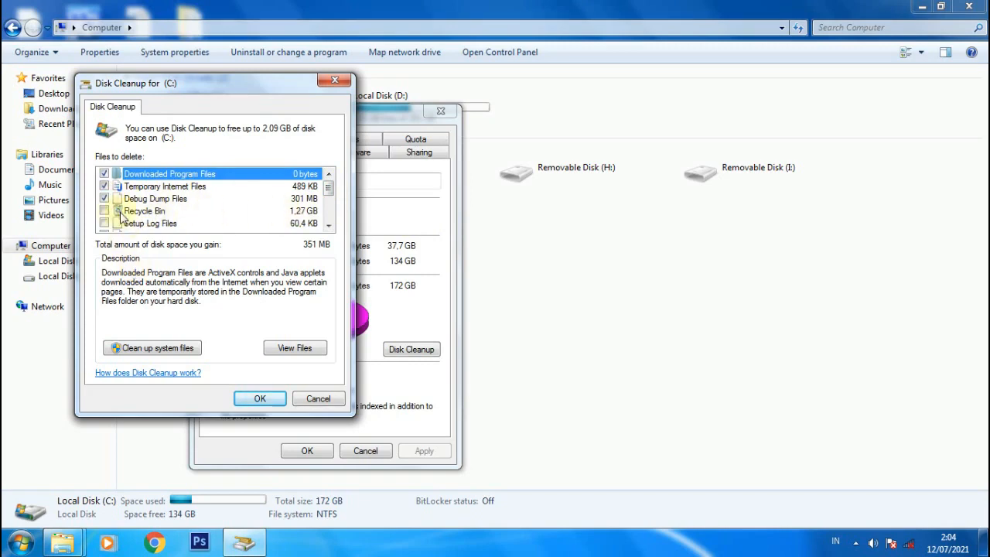
click(105, 211)
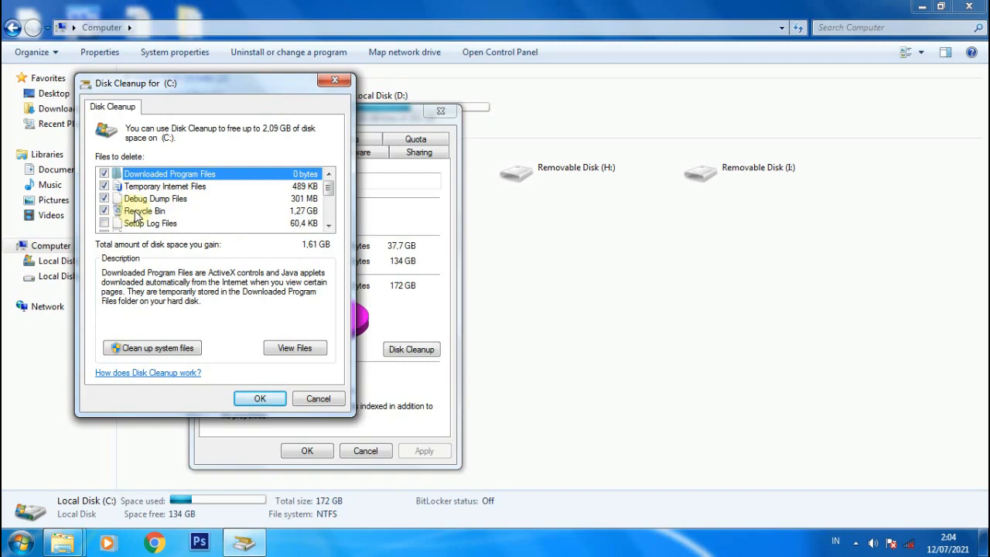
scroll(136, 217, down, 1)
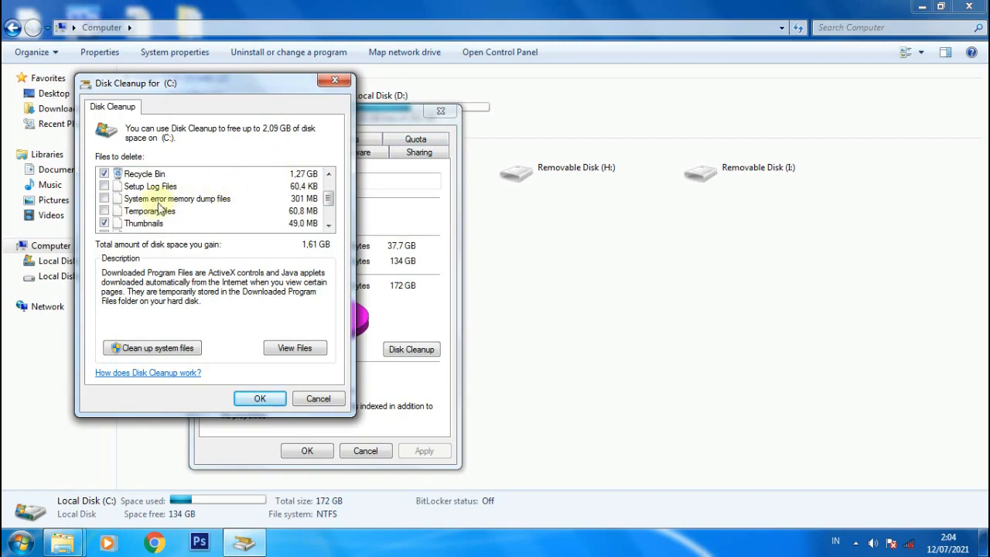
click(105, 198)
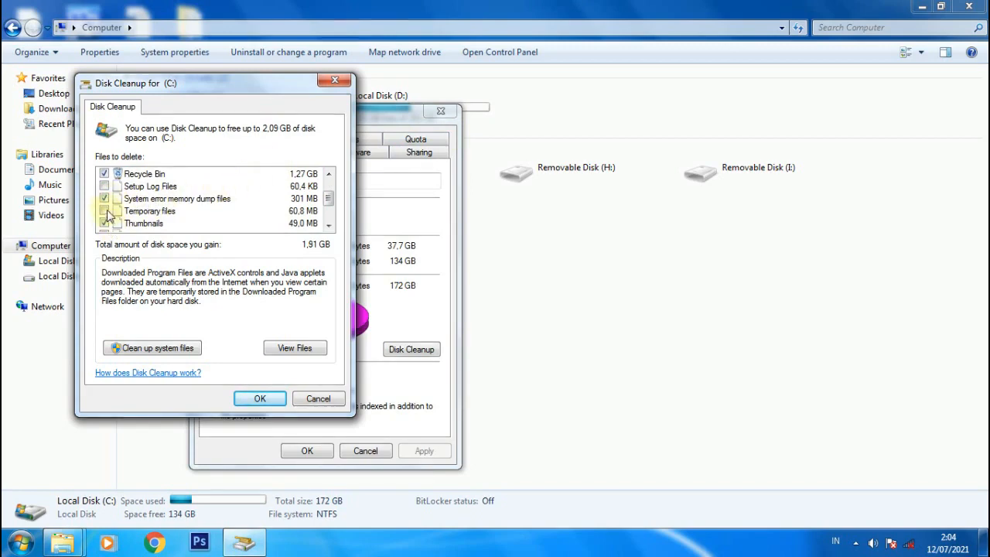
click(103, 211)
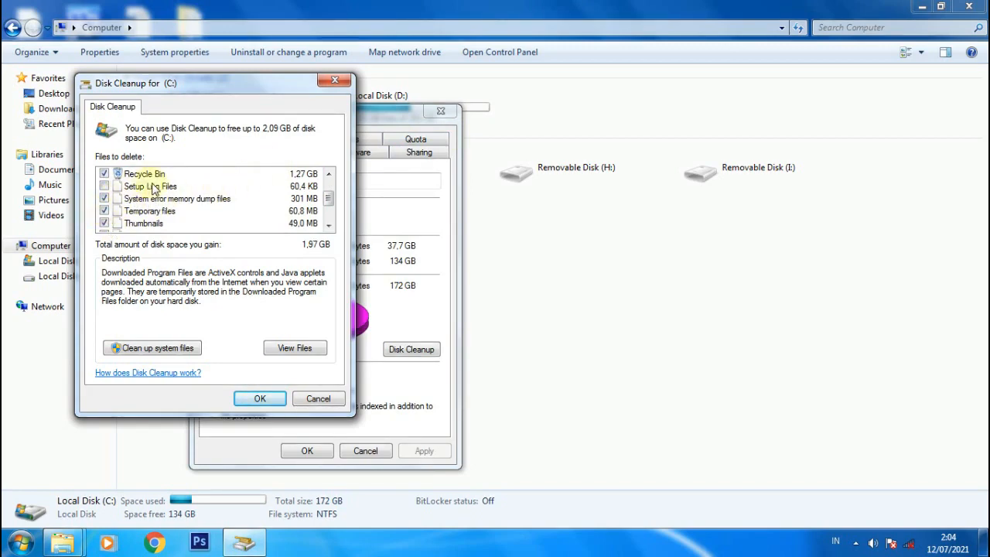
Step: Mark the per user archived, per user queued, system archived and system queued Windows Error Reporting files for deletion
scroll(127, 197, down, 1)
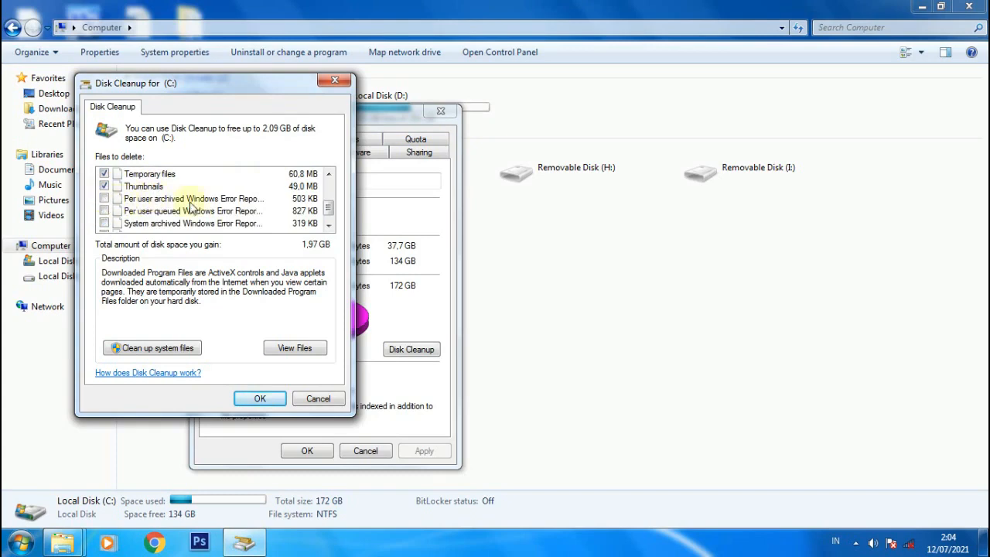
click(104, 199)
click(105, 211)
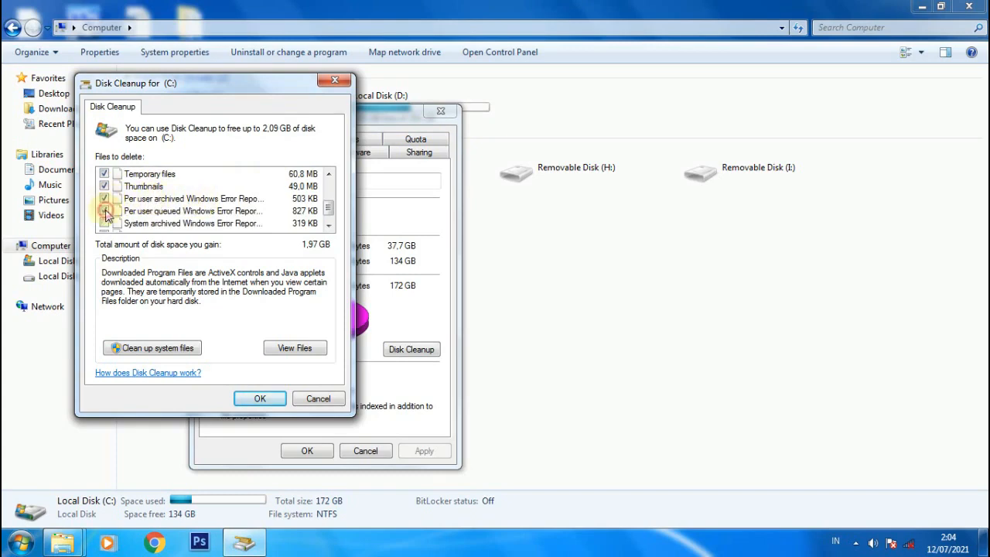
click(103, 224)
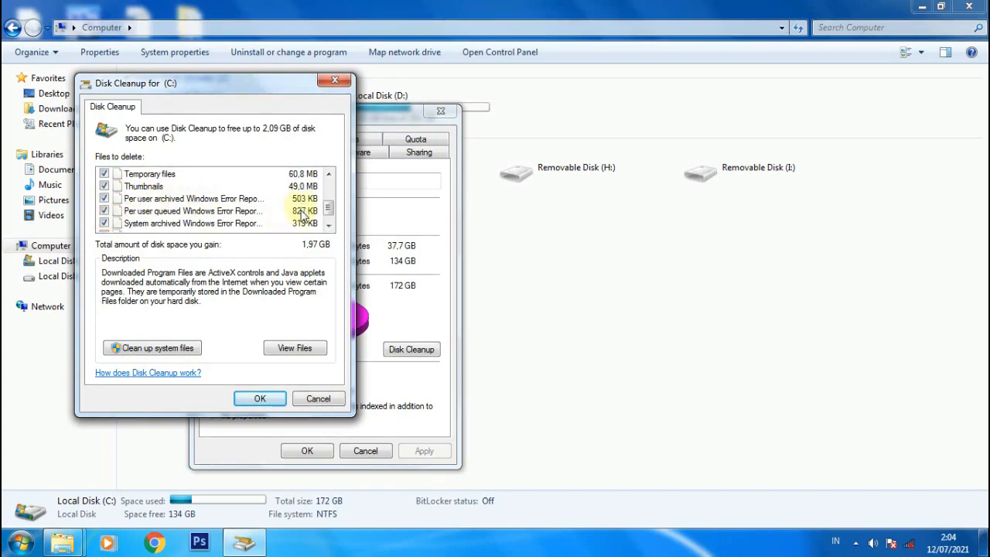
scroll(328, 209, down, 1)
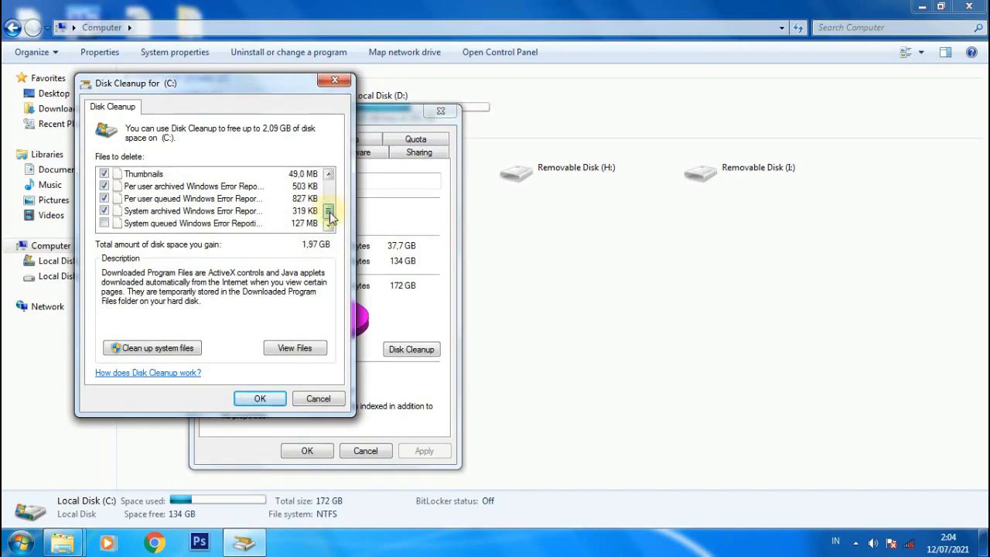
click(105, 224)
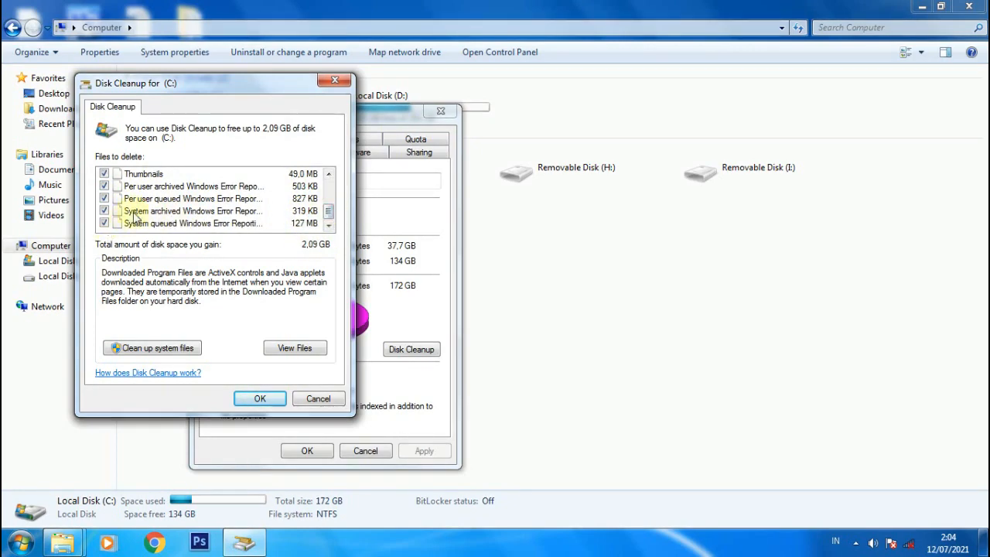
Step: Run the cleanup, confirming permanent deletion of the marked files, and close the drive properties and the Computer window
click(260, 400)
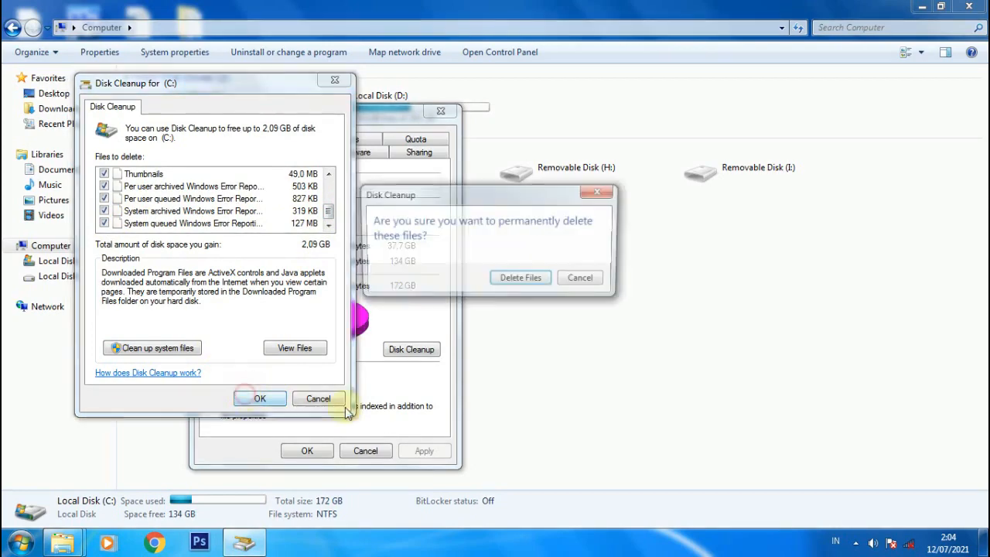
click(525, 280)
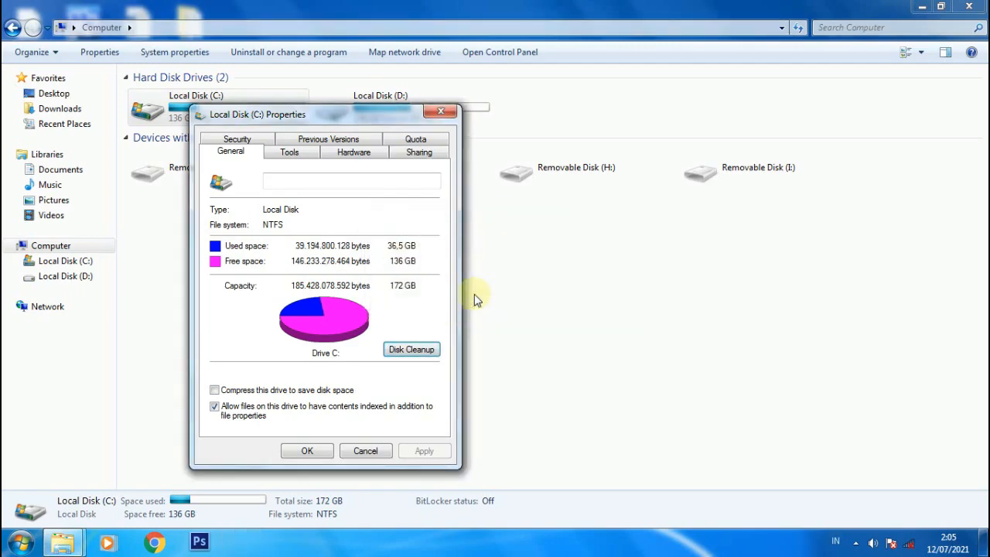
click(442, 114)
click(491, 227)
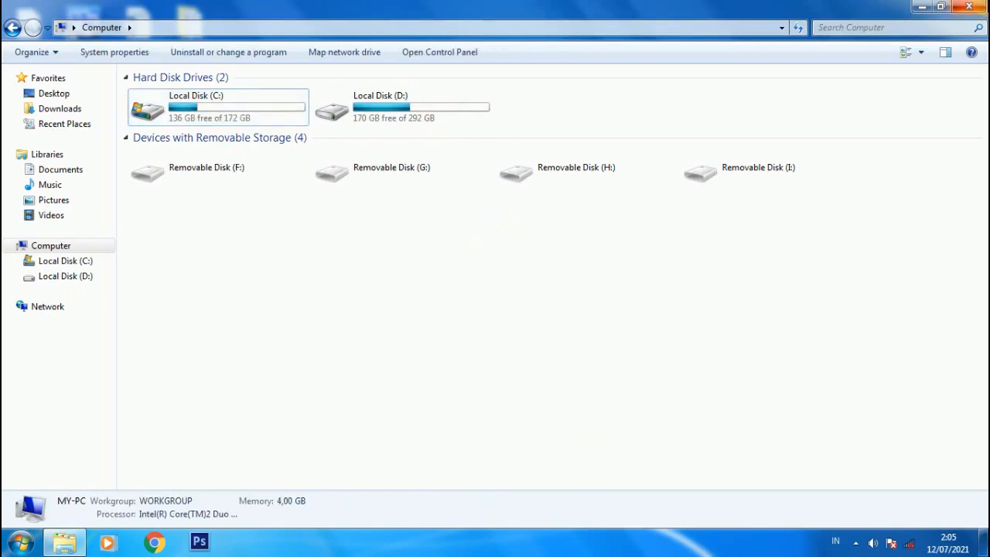
click(969, 6)
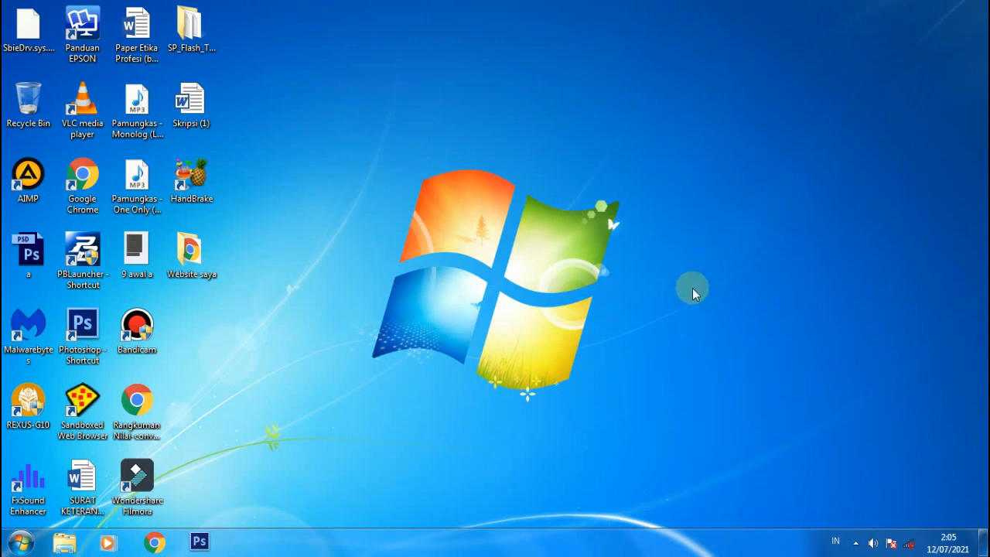
Step: Check the hidden notification area icons before and after reviewing the Personalization themes down to the Basic and High Contrast group
click(856, 542)
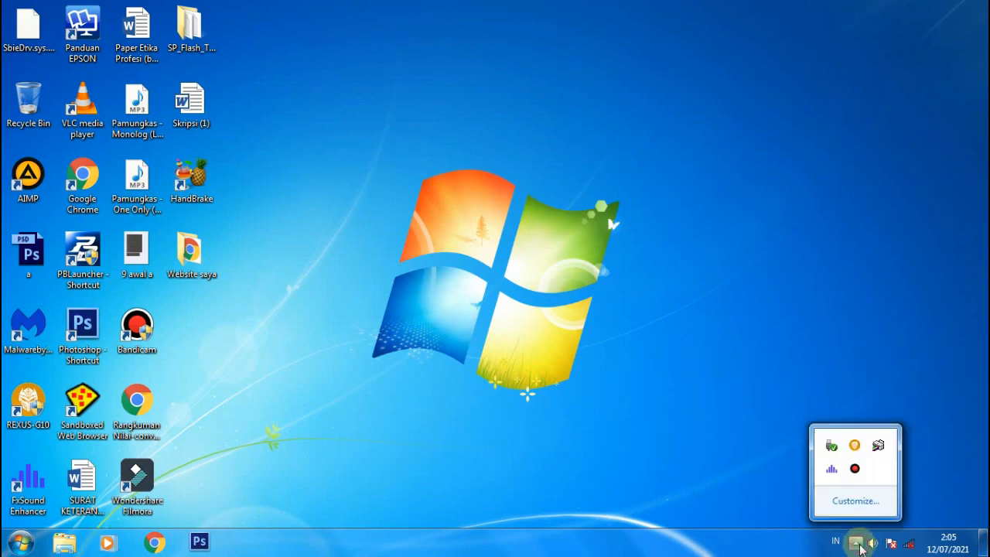
click(672, 389)
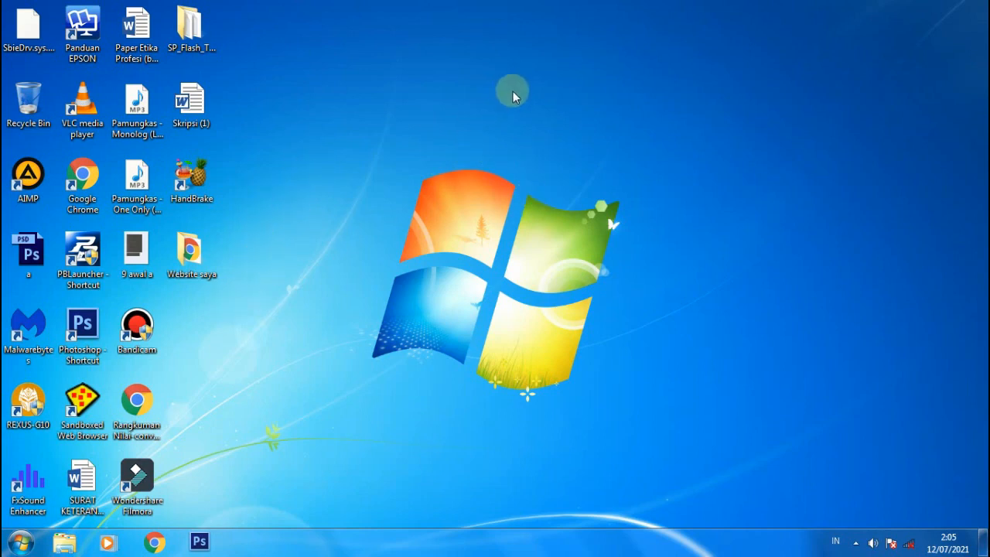
right_click(502, 119)
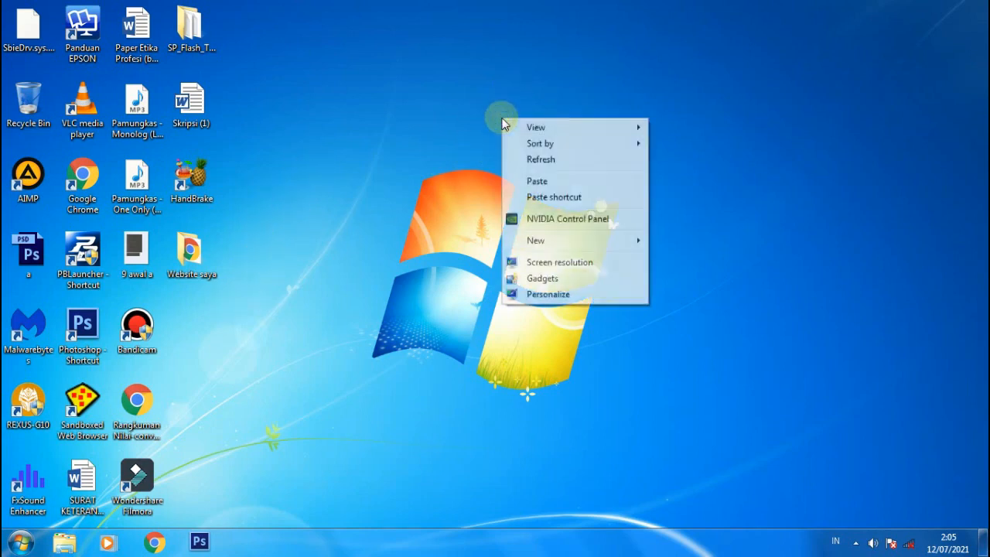
click(550, 294)
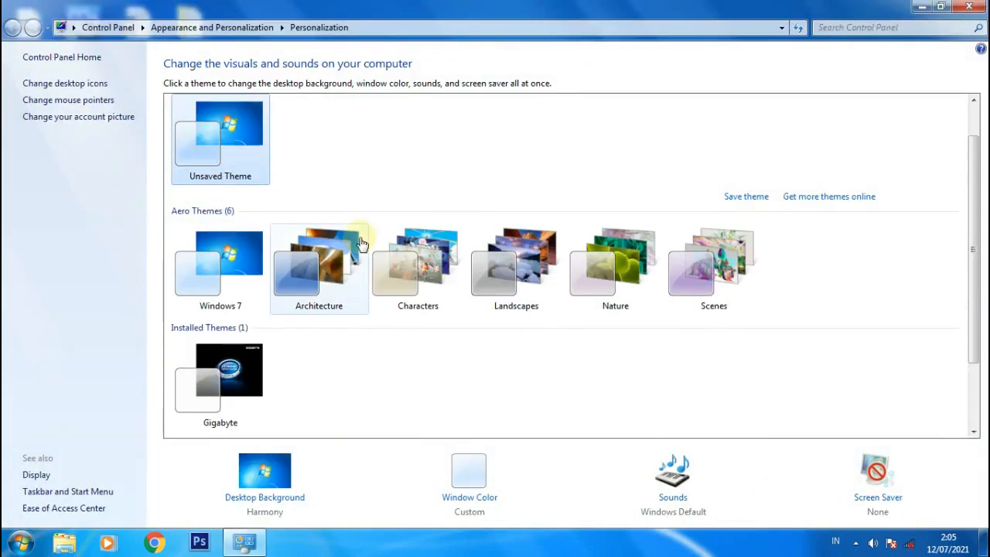
scroll(457, 294, down, 3)
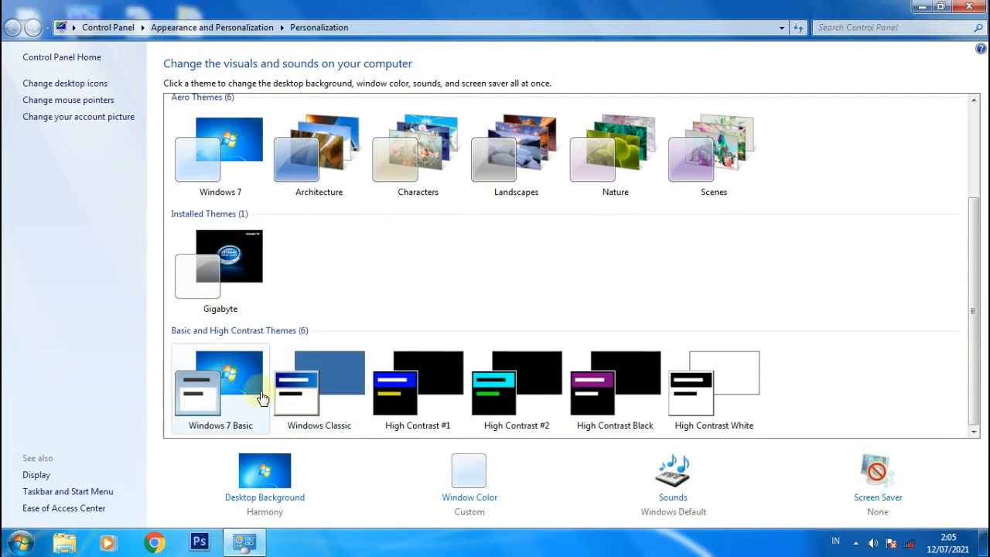
click(969, 6)
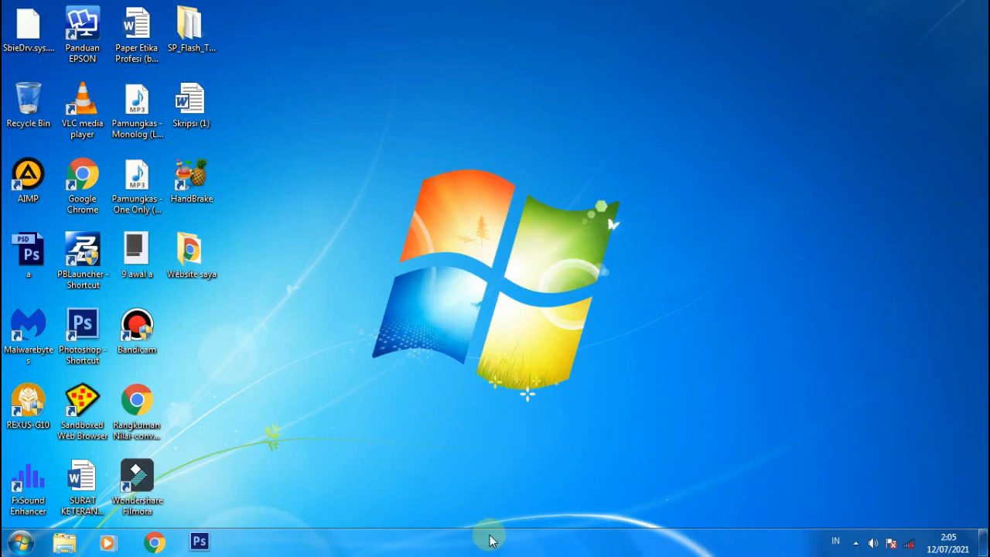
click(855, 542)
click(698, 453)
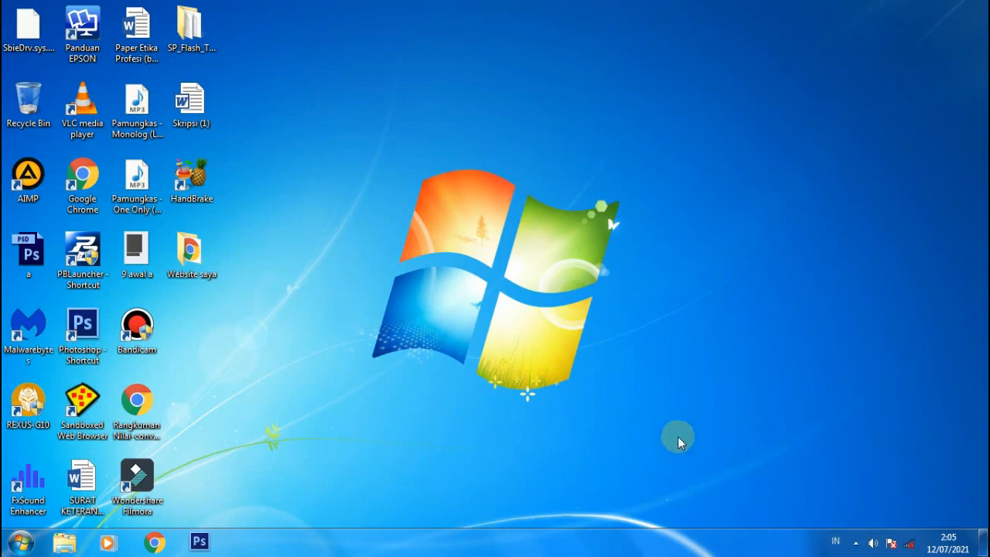